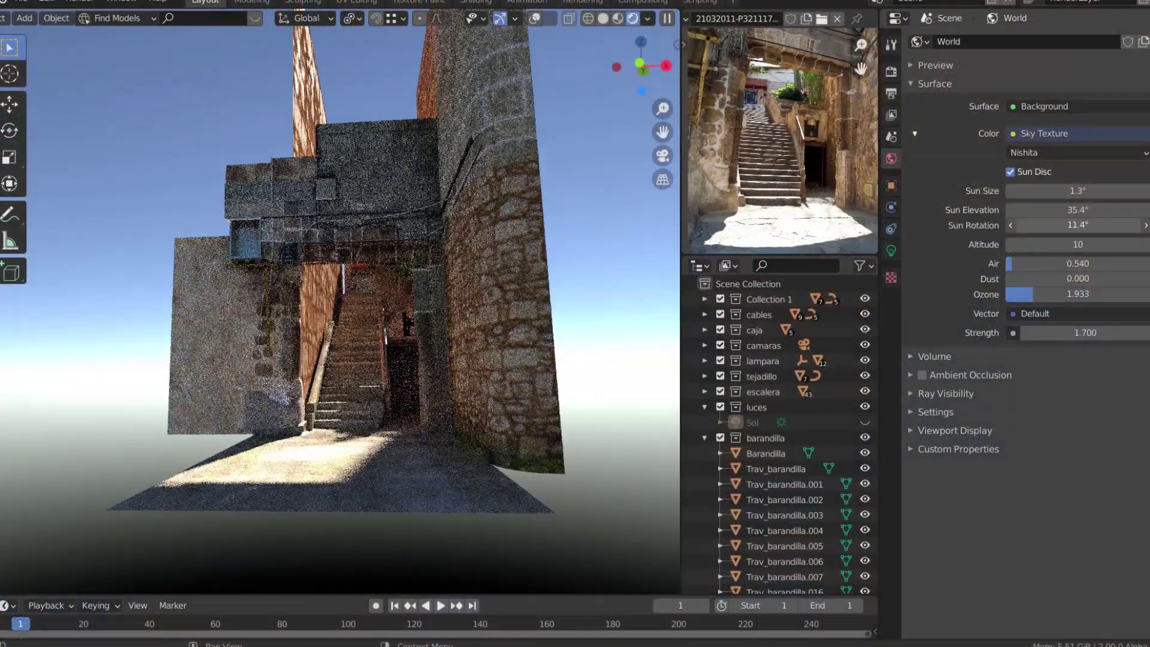
# - Scroll the Scratchapixel Nishita article past Atmospheric Model to the density equation and aerosols
pyautogui.moveTo(1072, 224); pyautogui.dragTo(1102, 225)
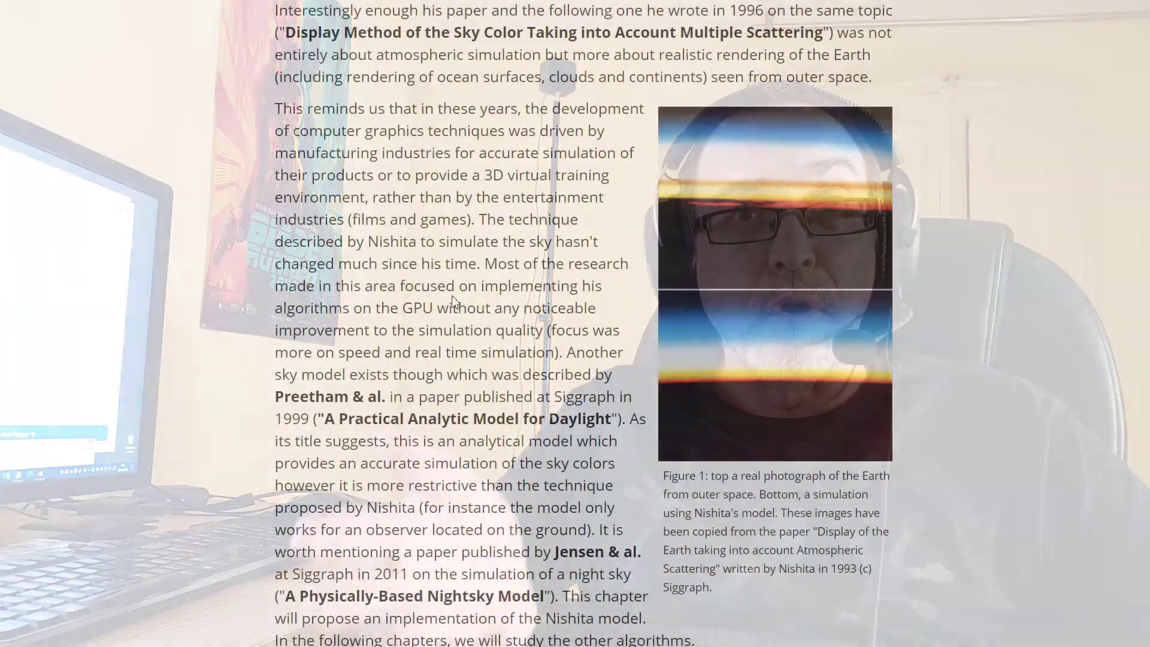
pyautogui.scroll(-3, 454, 301)
pyautogui.scroll(-5, 453, 301)
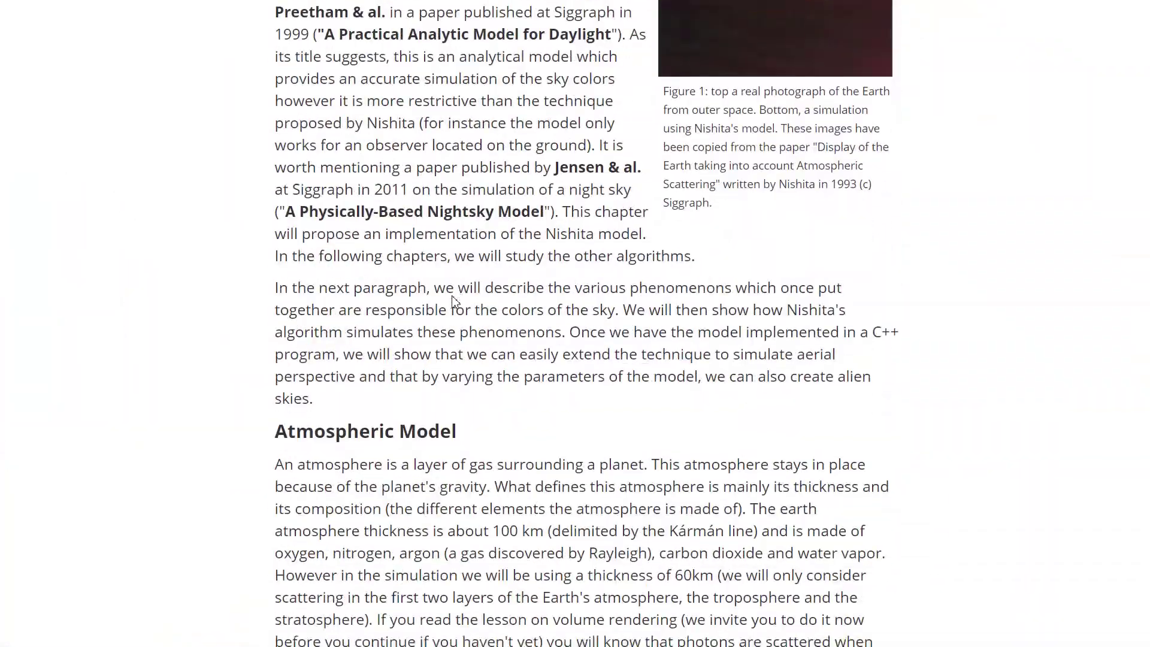
pyautogui.scroll(-3, 453, 301)
pyautogui.scroll(-1, 453, 301)
pyautogui.scroll(-5, 453, 301)
pyautogui.scroll(-5, 453, 299)
pyautogui.scroll(-1, 455, 298)
pyautogui.scroll(-8, 454, 298)
pyautogui.scroll(-5, 454, 298)
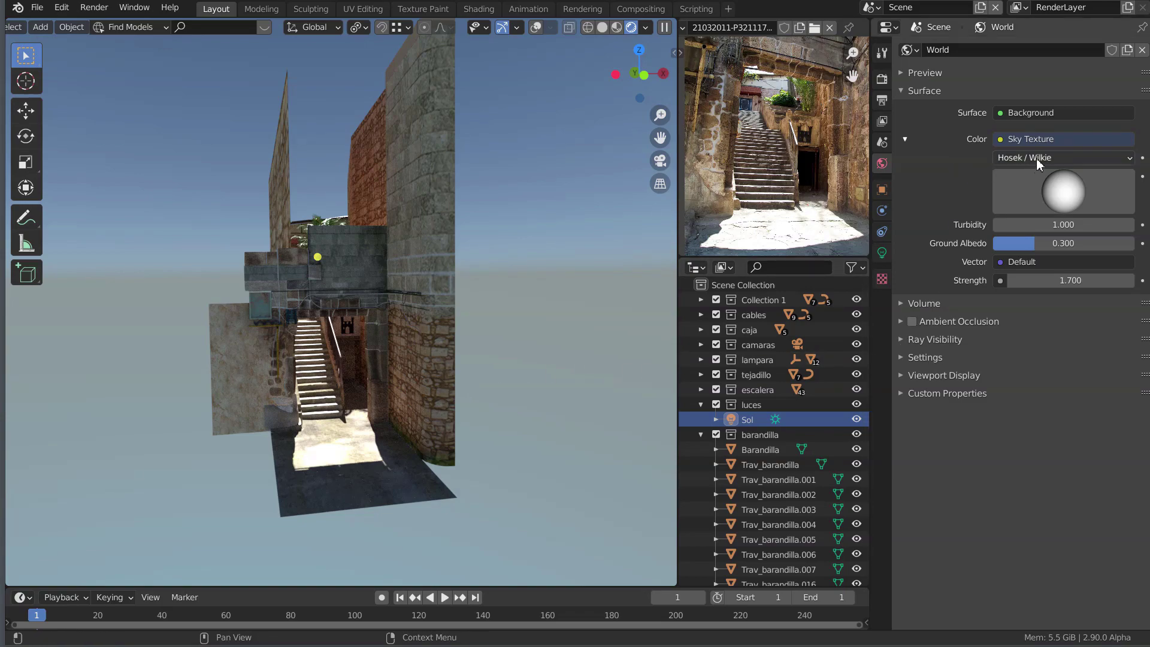
# - Orbit around the stairway, then bring up the Sky Type list currently set to Hosek / Wilkie
pyautogui.moveTo(484, 290)
pyautogui.mouseDown(button='middle')
pyautogui.moveTo(443, 270)
pyautogui.moveTo(483, 268)
pyautogui.mouseUp(button='middle')
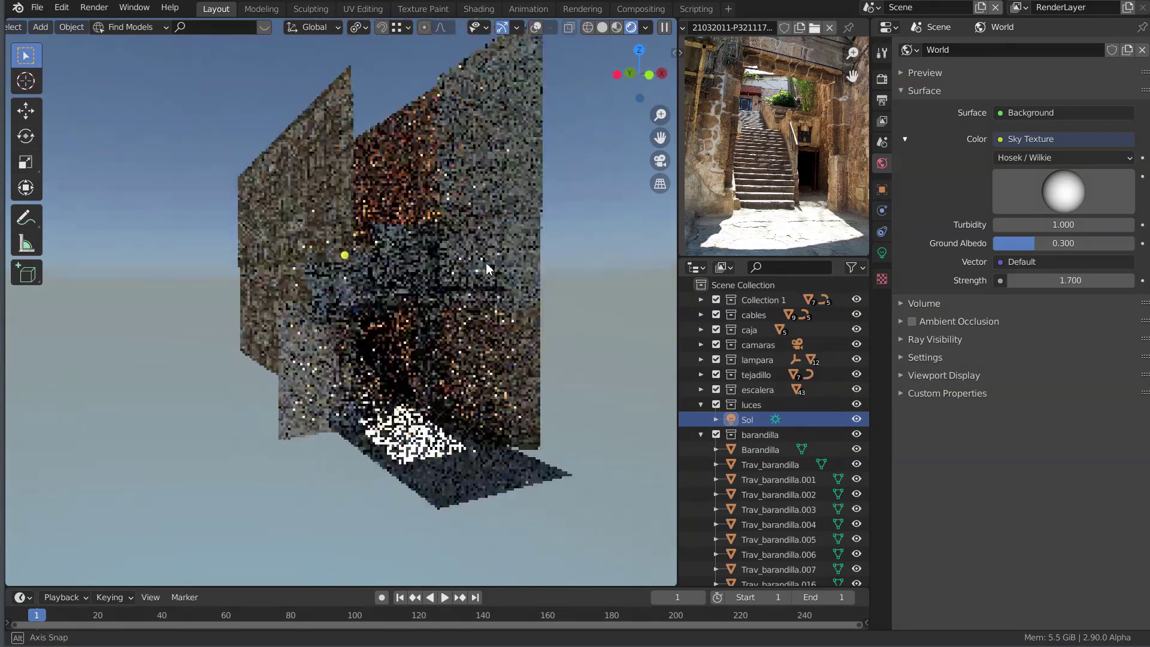
pyautogui.moveTo(483, 268); pyautogui.dragTo(472, 264, button='middle')
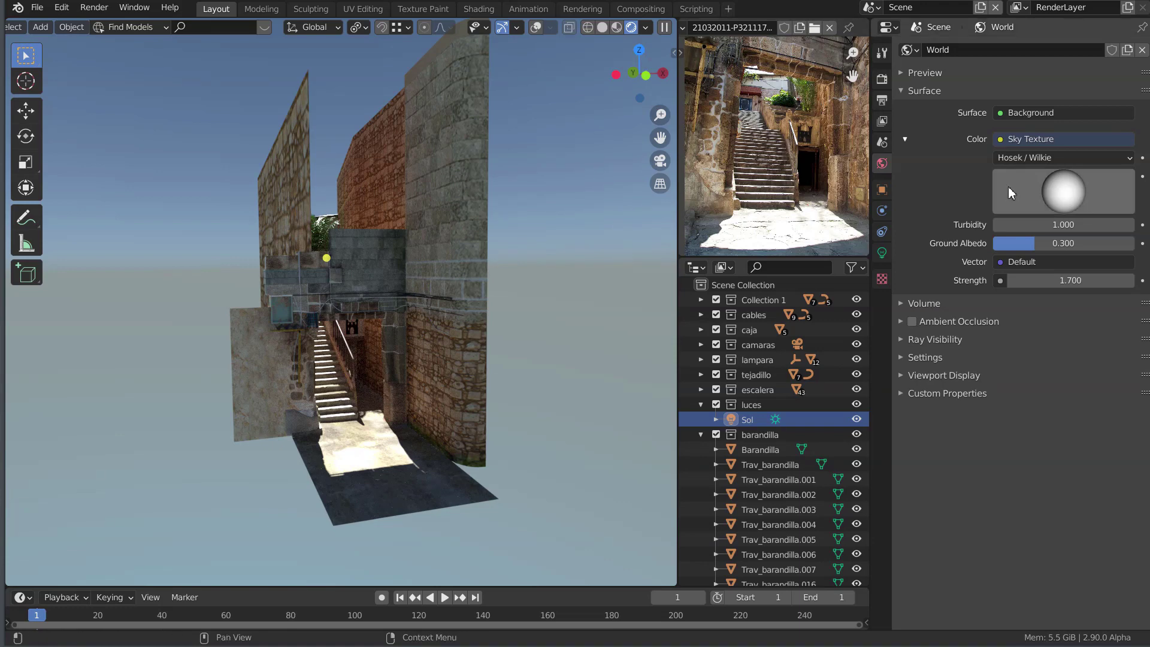
pyautogui.click(1019, 160)
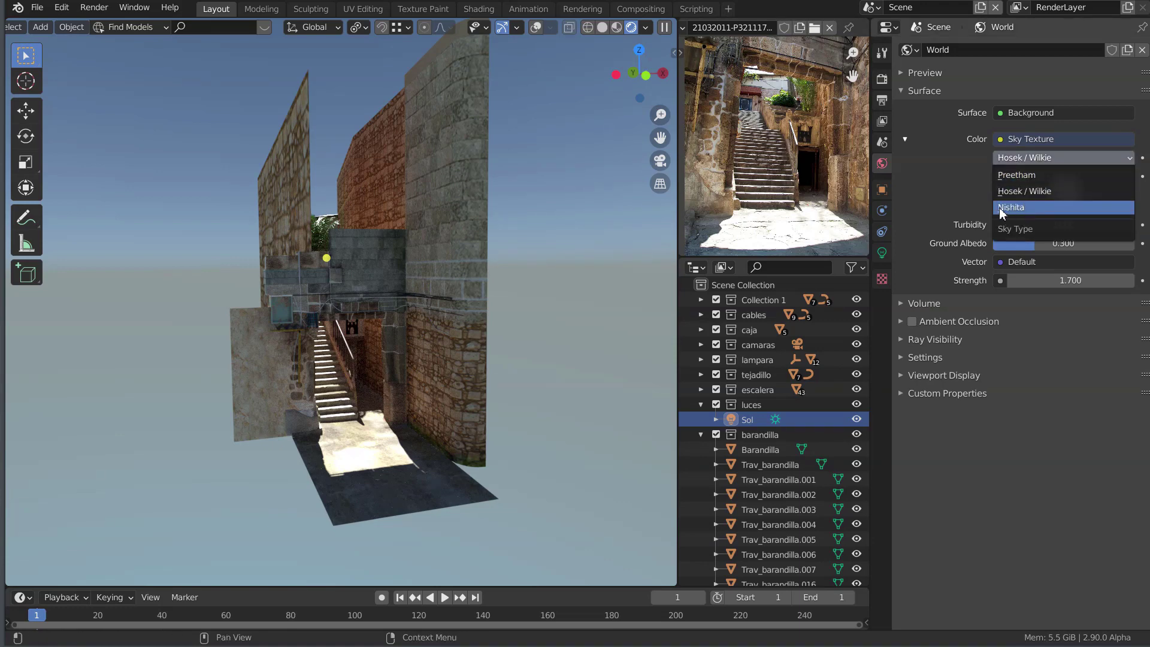
pyautogui.moveTo(1011, 207)
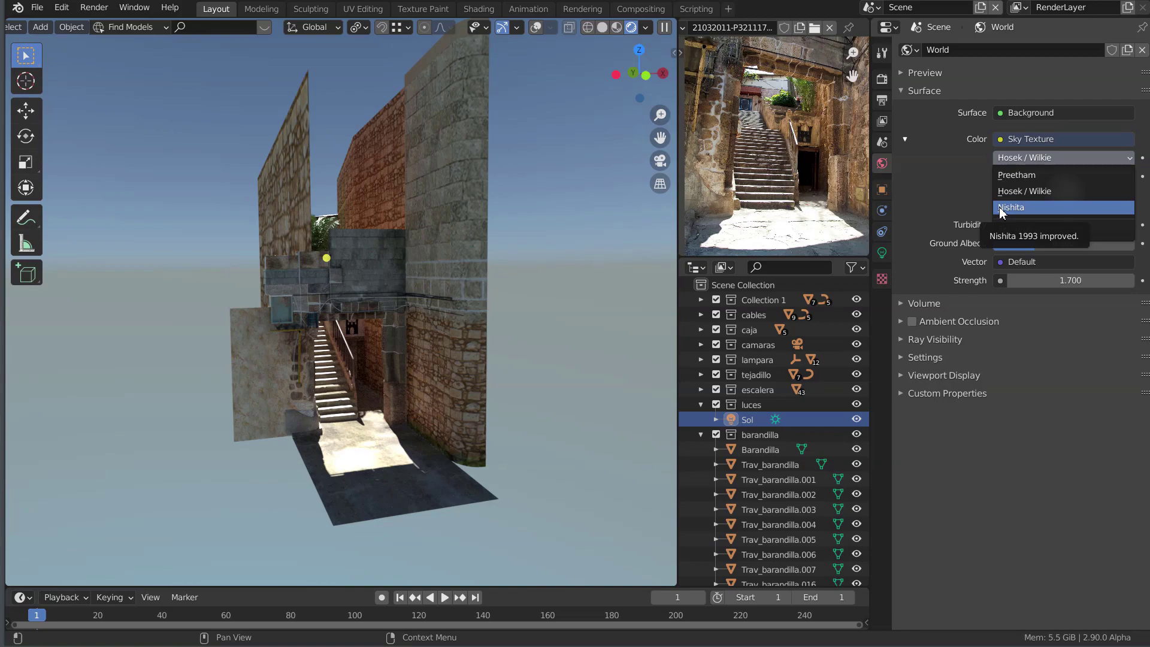
# - From the camera view, switch the sky to Nishita and bring Air and Ozone down to 0
pyautogui.moveTo(528, 294); pyautogui.dragTo(520, 301, button='middle')
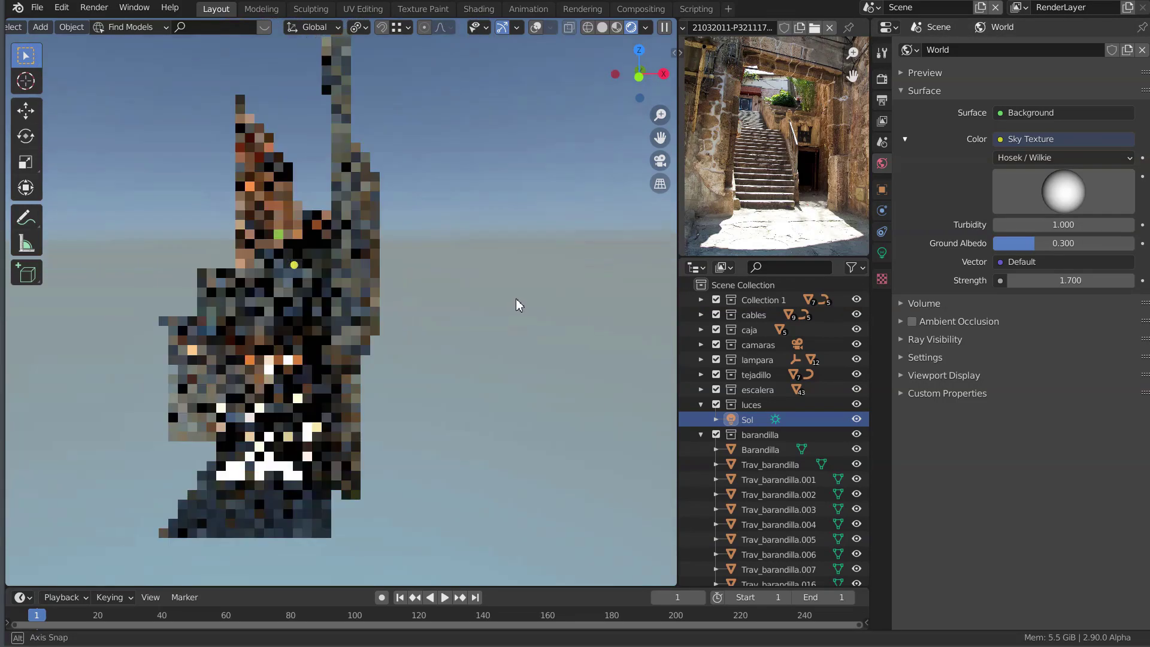
pyautogui.press('KP_0')
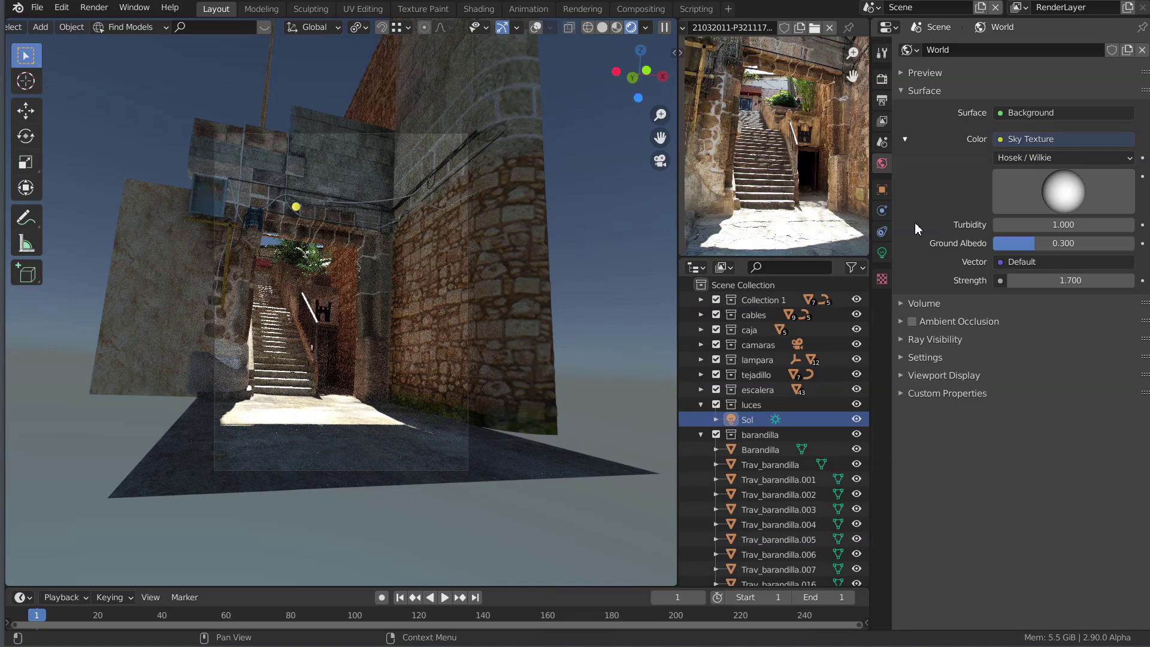
pyautogui.click(1008, 158)
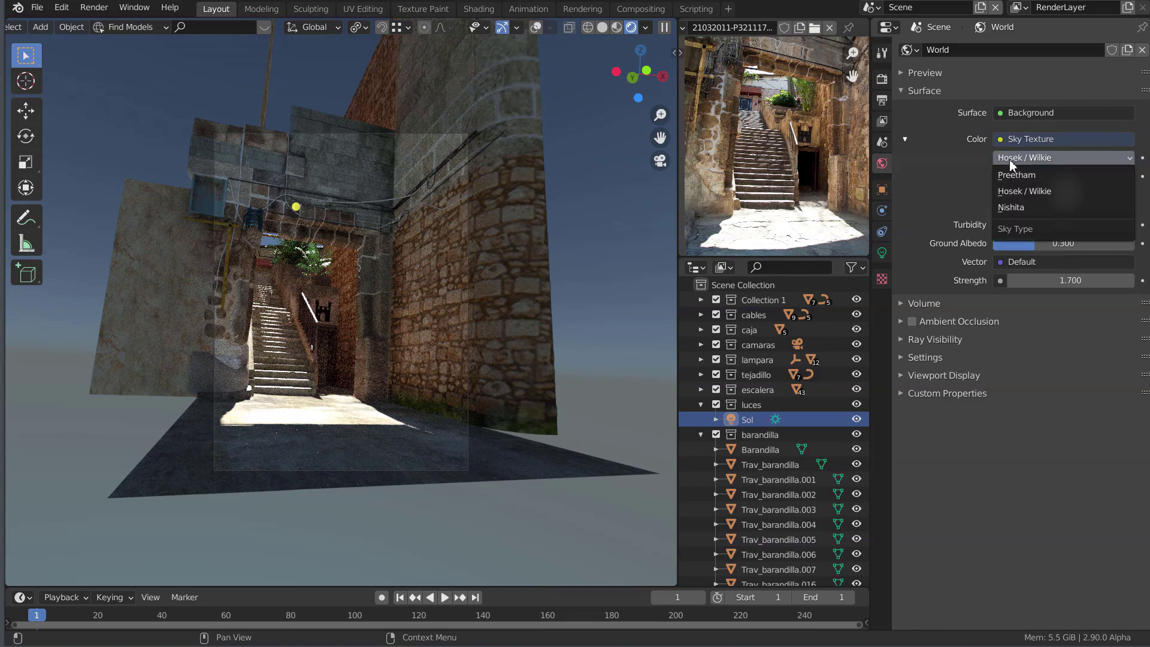
pyautogui.click(1021, 206)
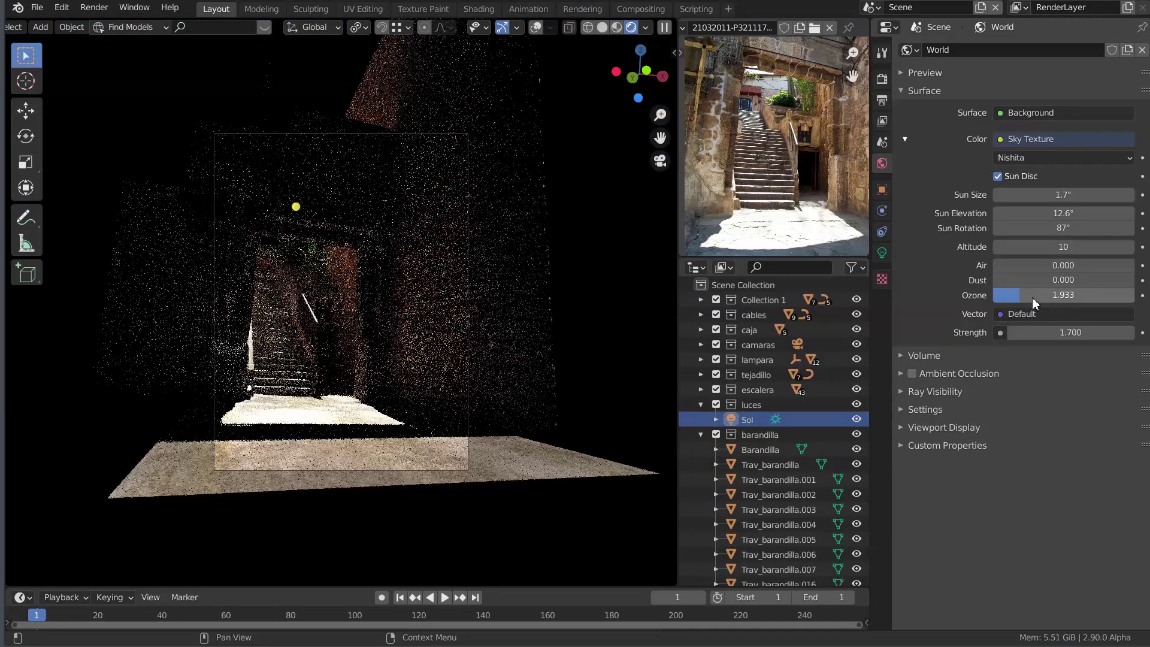
pyautogui.moveTo(999, 295); pyautogui.dragTo(934, 258)
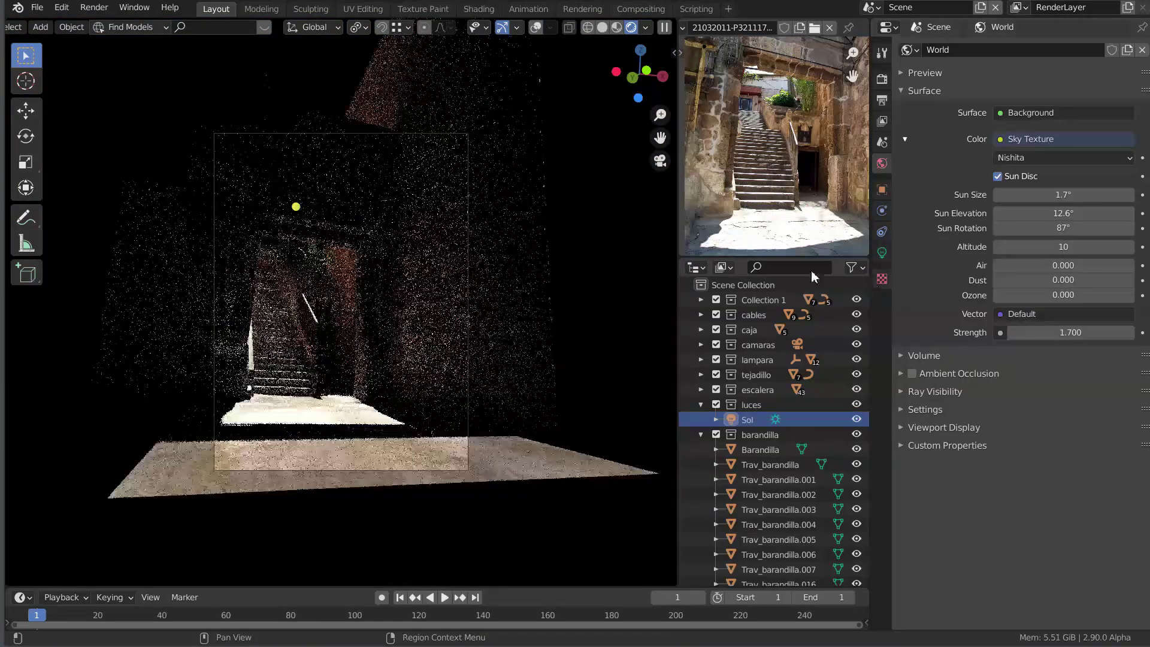
# - Hide the Sol lamp in the Outliner and set the Nishita Sun Size to 1.3°
pyautogui.moveTo(1051, 197); pyautogui.dragTo(994, 197)
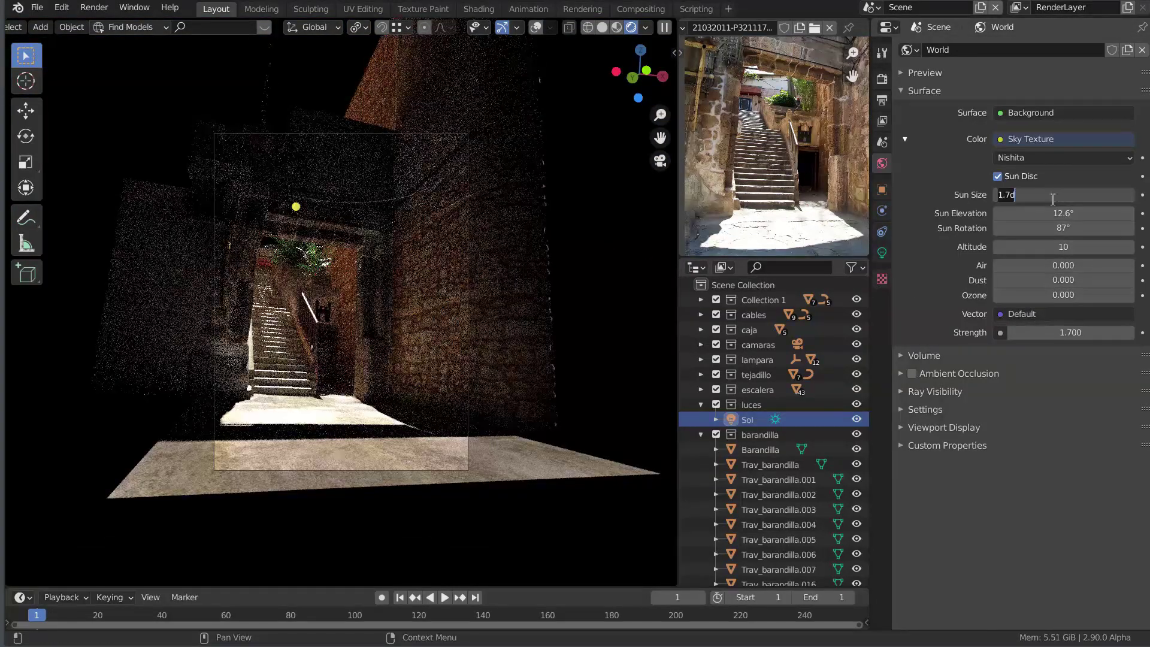
pyautogui.moveTo(159, 241); pyautogui.dragTo(291, 335, button='middle')
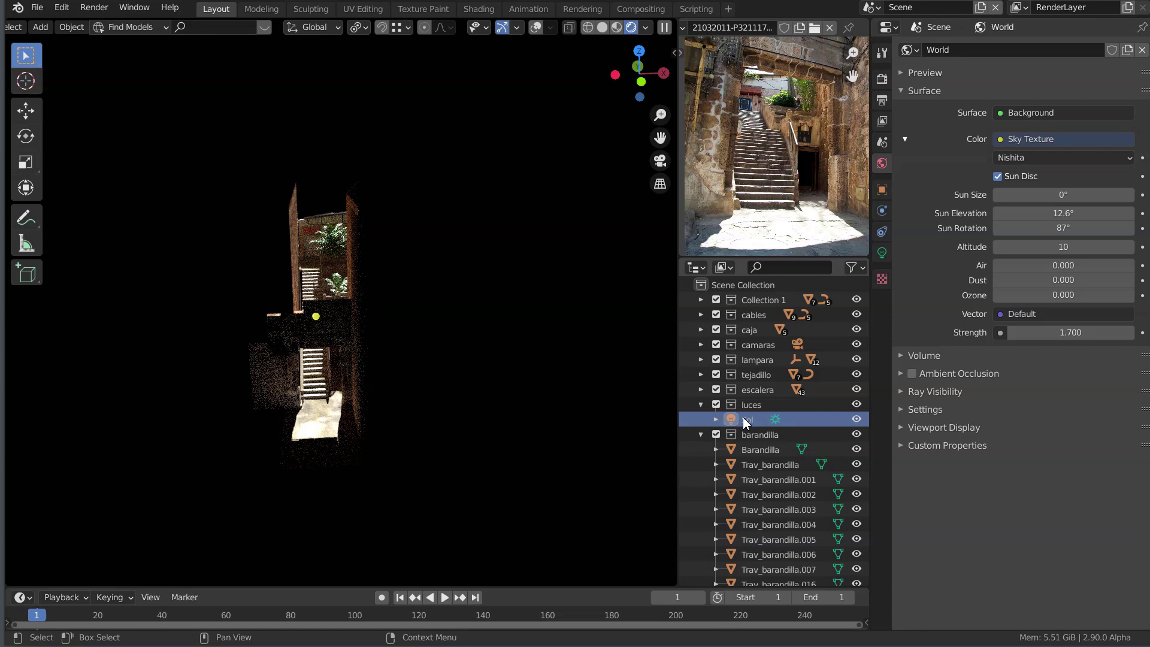
pyautogui.click(858, 419)
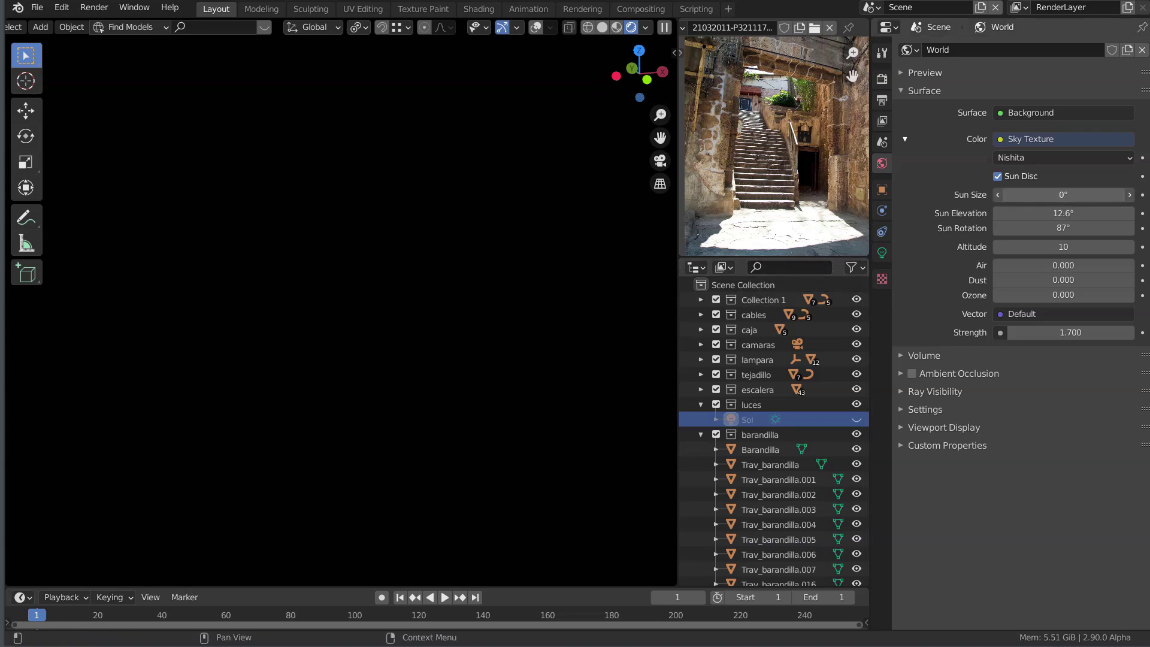
pyautogui.moveTo(1063, 194); pyautogui.dragTo(1071, 195)
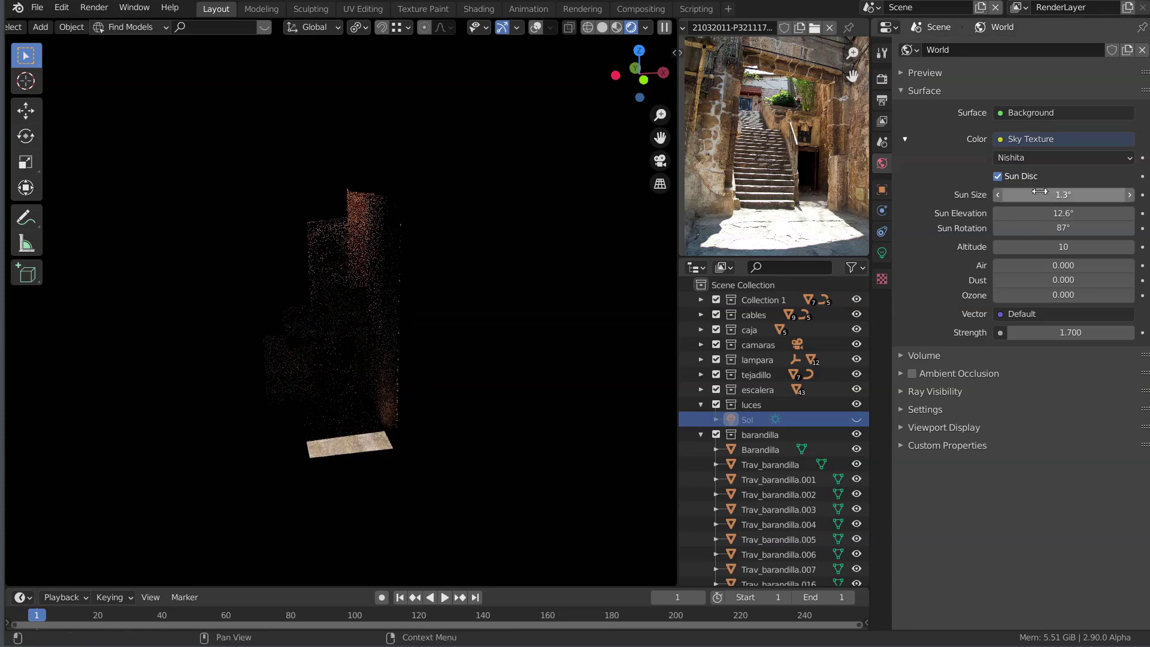
pyautogui.click(996, 176)
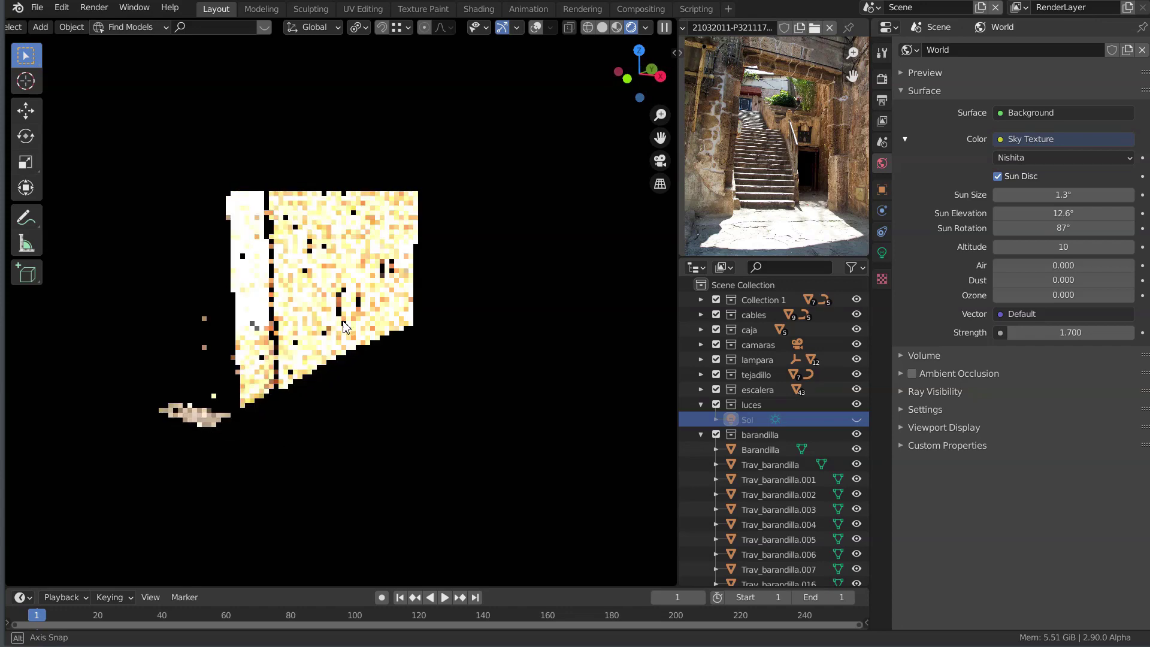
pyautogui.moveTo(387, 326)
pyautogui.mouseDown(button='middle')
pyautogui.moveTo(416, 325)
pyautogui.moveTo(391, 315)
pyautogui.mouseUp(button='middle')
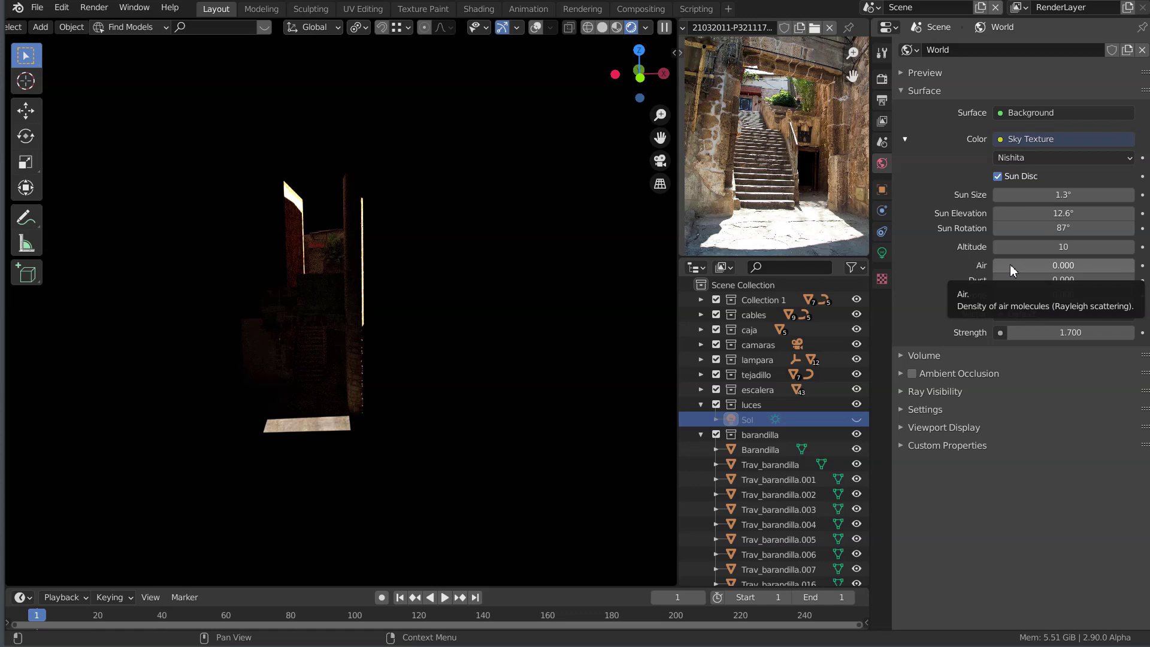
# - Set Air to 0.504 and Sun Elevation to 0.9°, orbiting to check the low sun
pyautogui.moveTo(1062, 266); pyautogui.dragTo(1095, 265)
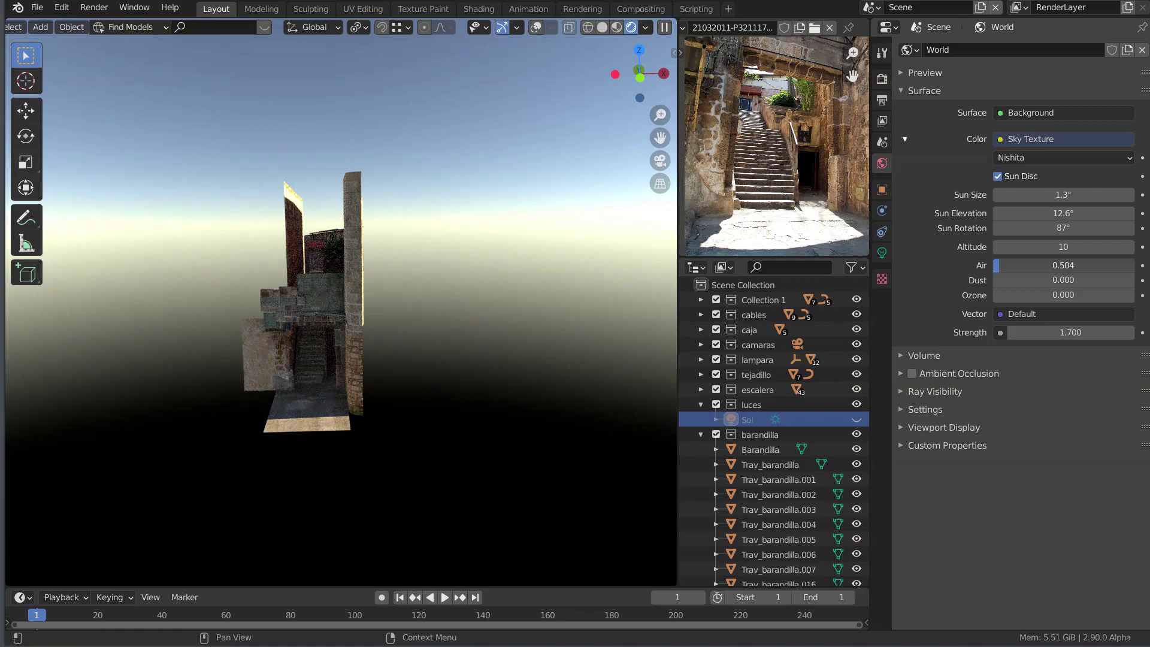
pyautogui.moveTo(312, 359); pyautogui.dragTo(319, 356, button='middle')
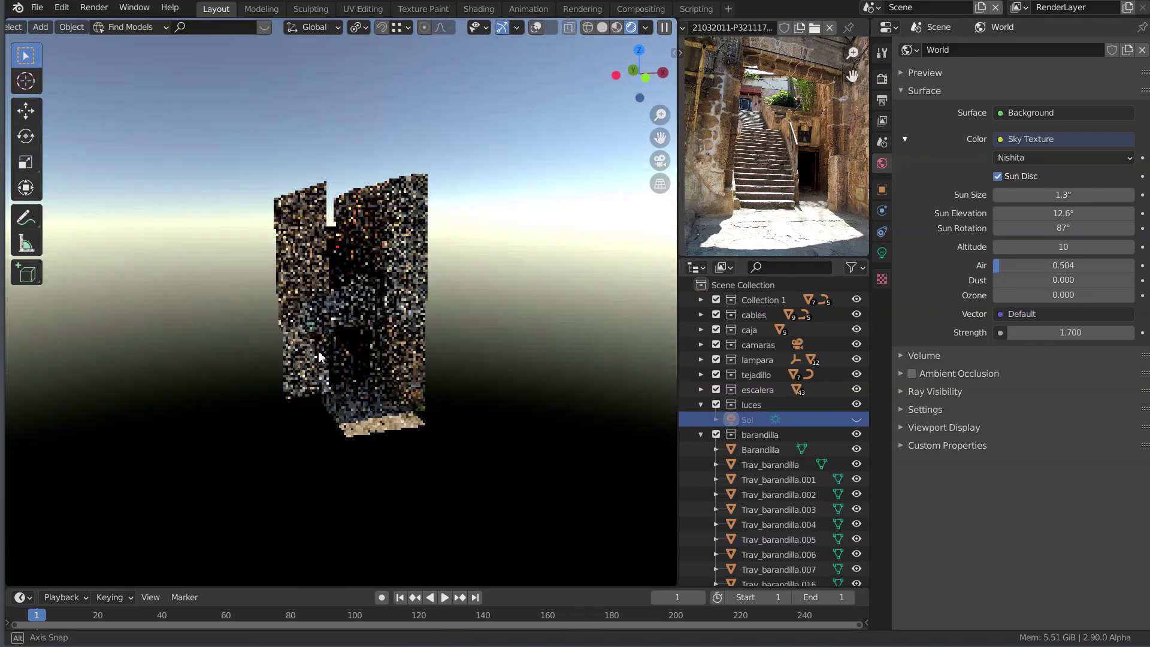
pyautogui.moveTo(1063, 214); pyautogui.dragTo(1057, 213)
pyautogui.moveTo(573, 270)
pyautogui.mouseDown(button='middle')
pyautogui.moveTo(606, 274)
pyautogui.moveTo(551, 272)
pyautogui.mouseUp(button='middle')
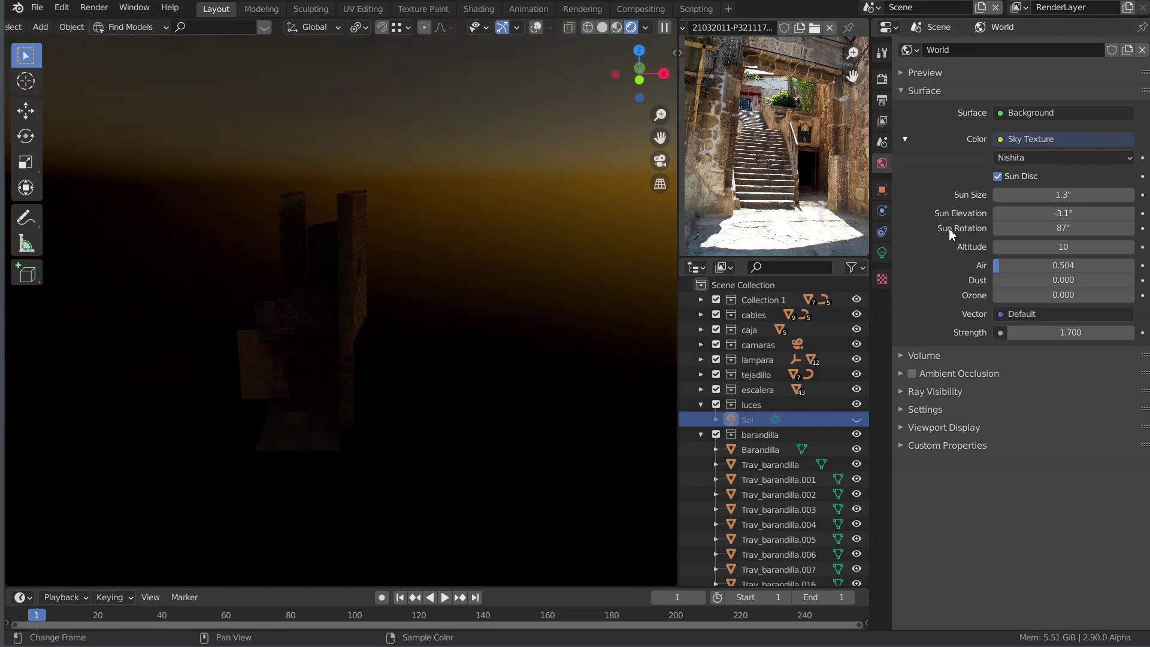
pyautogui.moveTo(1026, 215); pyautogui.dragTo(1044, 213)
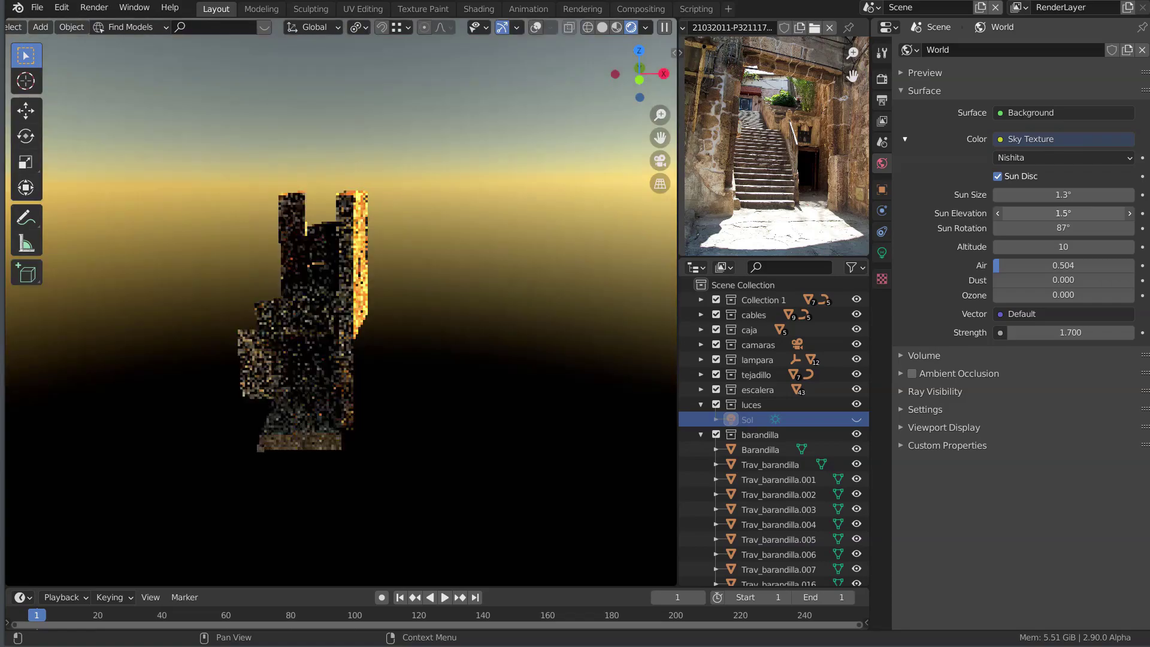
pyautogui.moveTo(555, 293); pyautogui.dragTo(638, 275, button='middle')
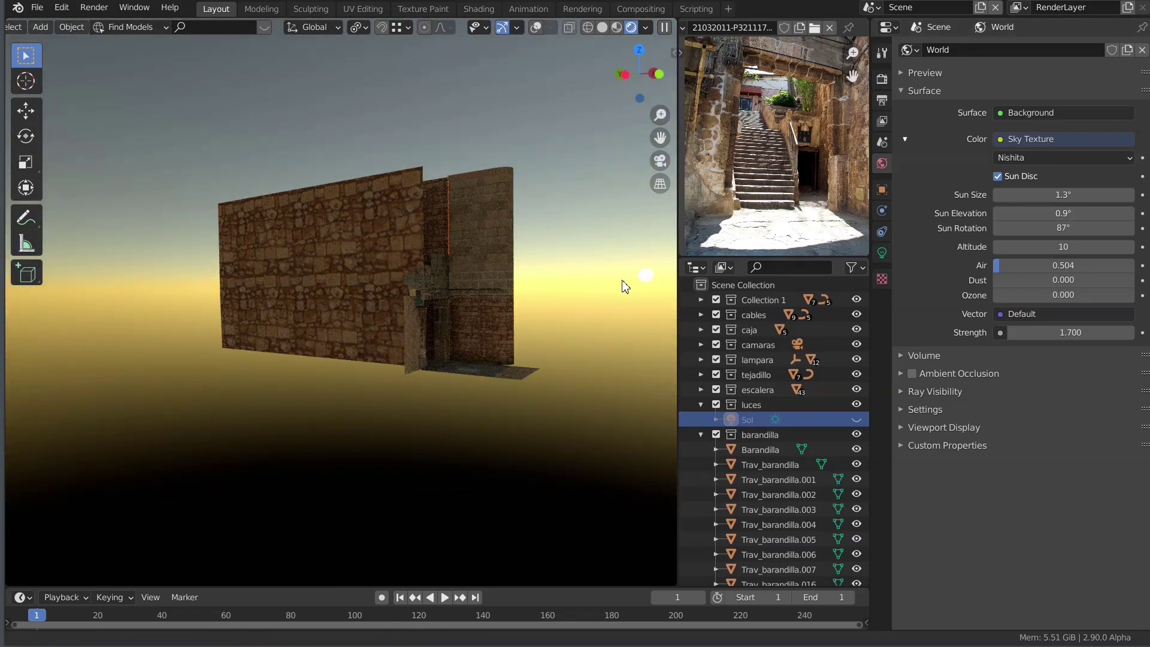
pyautogui.moveTo(563, 296)
pyautogui.mouseDown(button='middle')
pyautogui.moveTo(521, 310)
pyautogui.moveTo(443, 287)
pyautogui.mouseUp(button='middle')
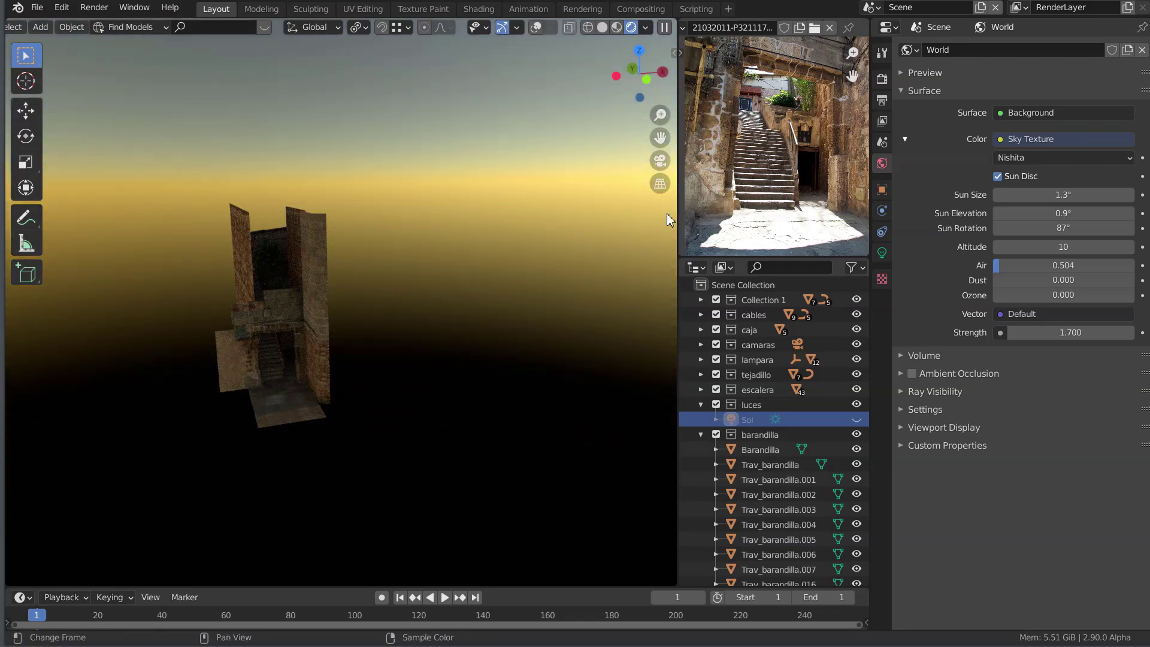
pyautogui.moveTo(444, 295)
pyautogui.mouseDown(button='middle')
pyautogui.moveTo(416, 300)
pyautogui.moveTo(436, 297)
pyautogui.mouseUp(button='middle')
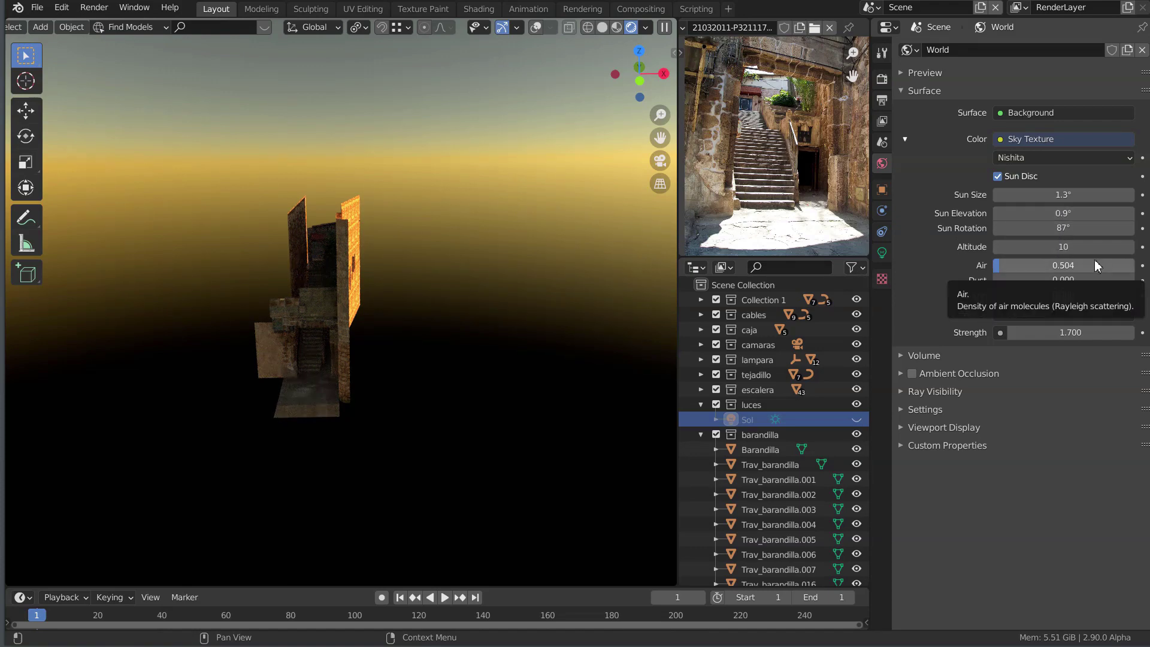
pyautogui.click(1056, 229)
# - Set the Sun Rotation to 0°
pyautogui.write('0')
pyautogui.press('Return')
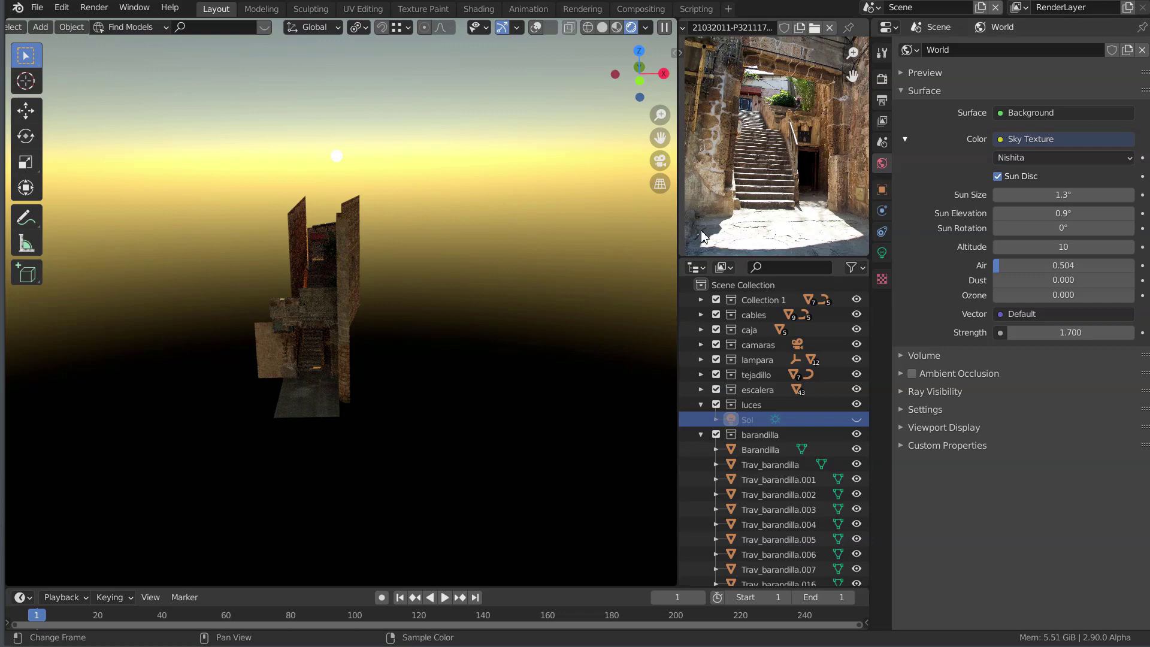
pyautogui.moveTo(420, 290); pyautogui.dragTo(422, 280, button='middle')
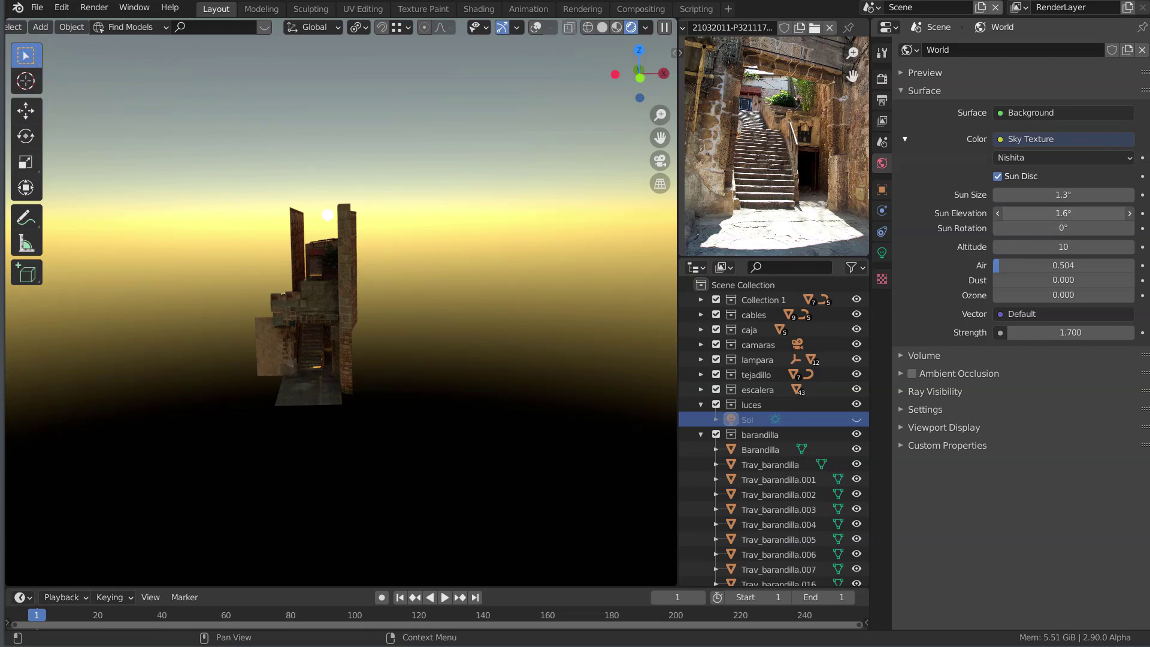
# - Raise the Sun Elevation to 36.5° and view the stairway through the camera
pyautogui.moveTo(1063, 213); pyautogui.dragTo(1086, 213)
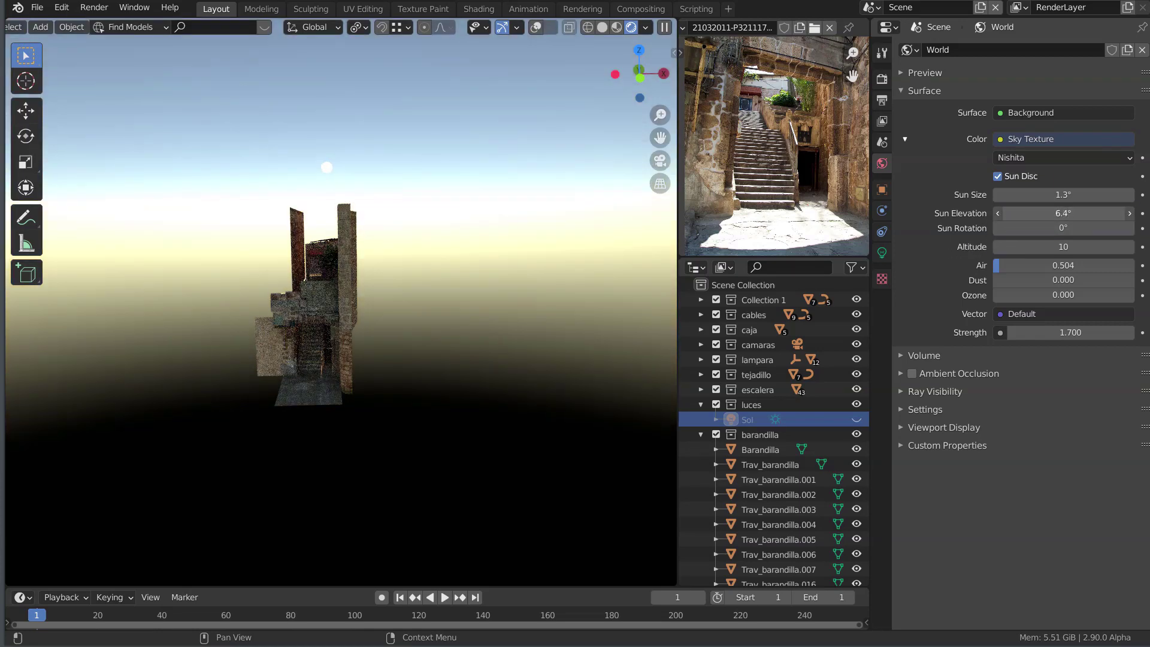
pyautogui.moveTo(1063, 213)
pyautogui.mouseDown()
pyautogui.moveTo(1108, 213)
pyautogui.moveTo(1067, 213)
pyautogui.mouseUp()
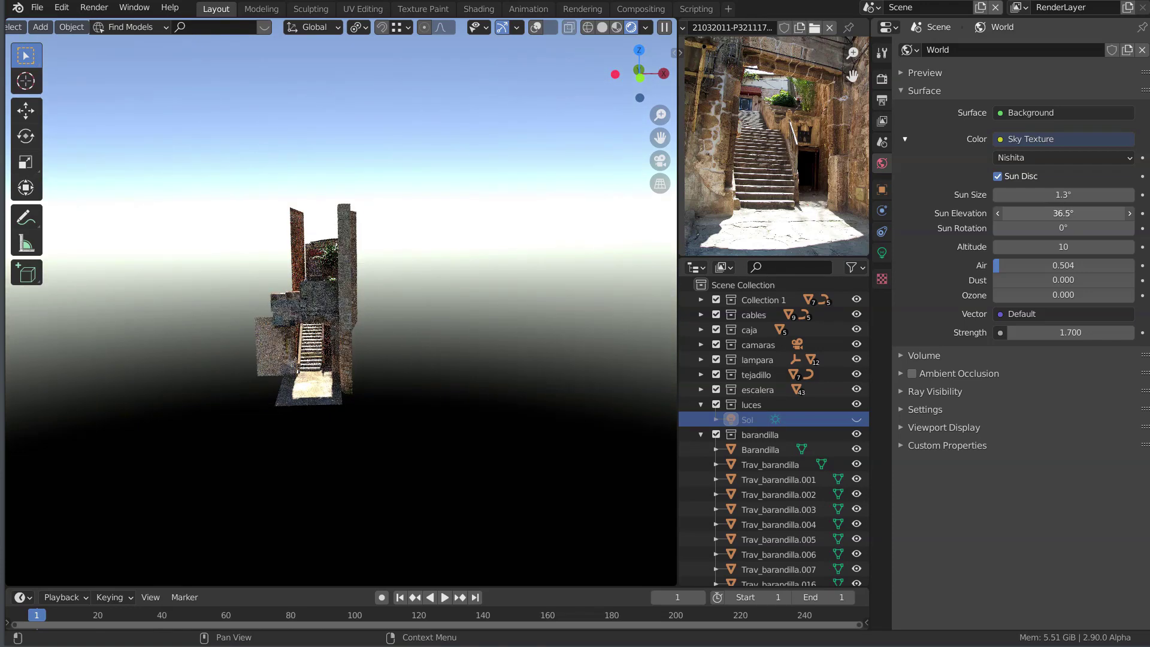
pyautogui.moveTo(1063, 213); pyautogui.dragTo(1062, 213)
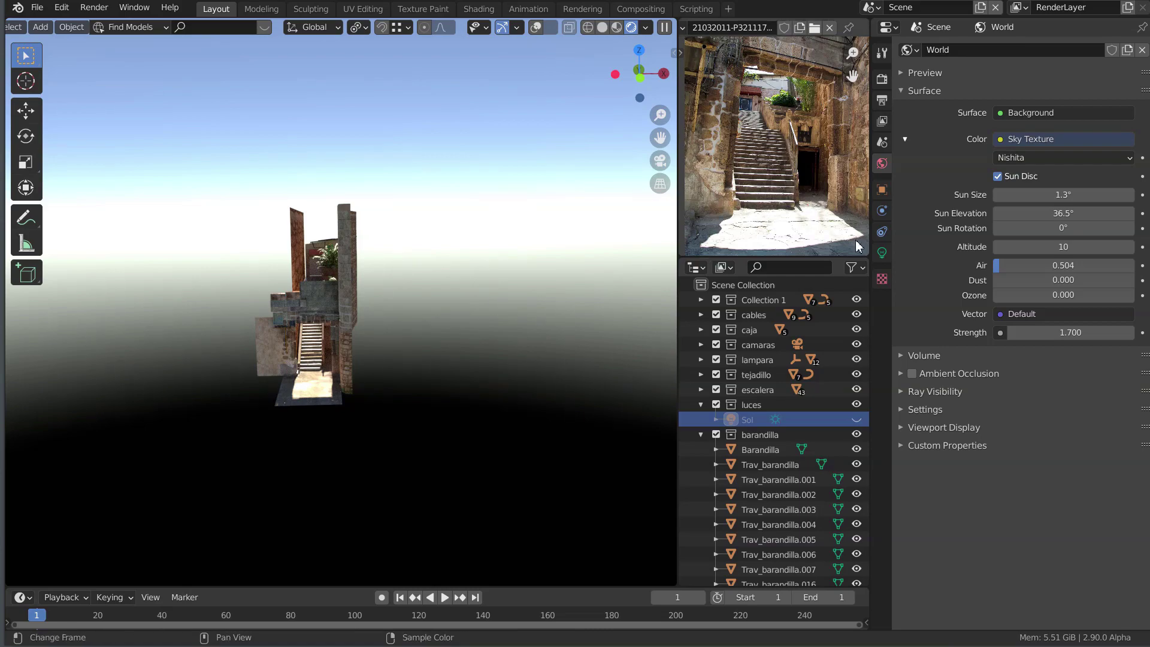
pyautogui.press('KP_0')
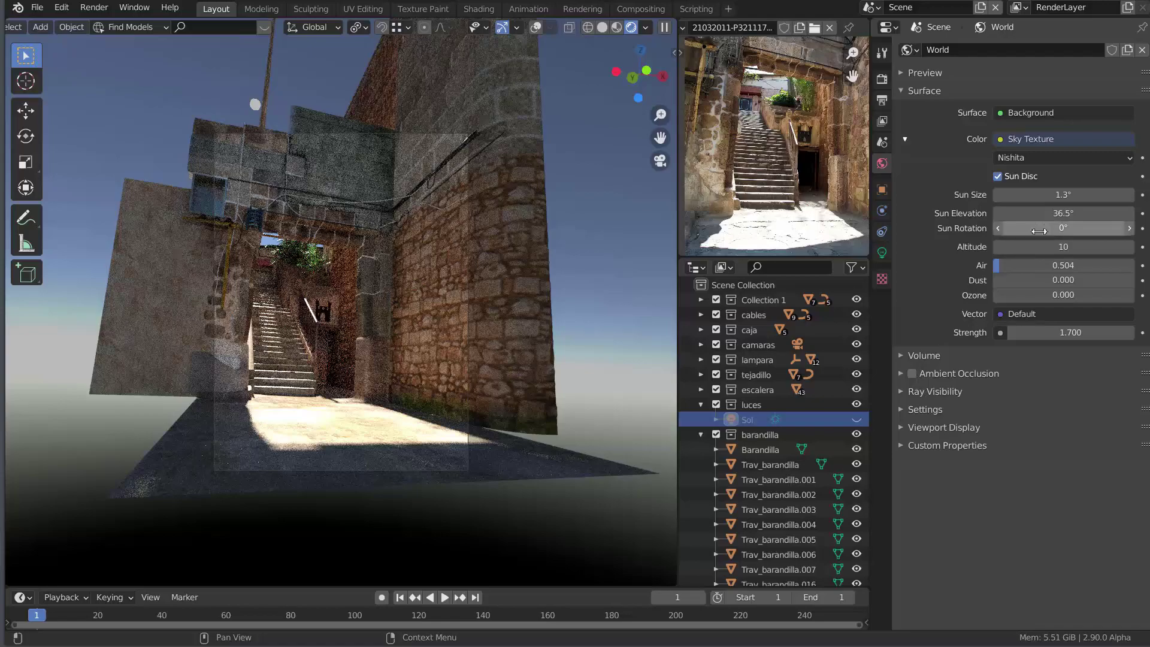
pyautogui.moveTo(1060, 213)
pyautogui.mouseDown()
pyautogui.moveTo(1078, 213)
pyautogui.moveTo(1045, 213)
pyautogui.moveTo(1071, 214)
pyautogui.moveTo(1072, 228)
pyautogui.moveTo(1032, 228)
pyautogui.mouseUp()
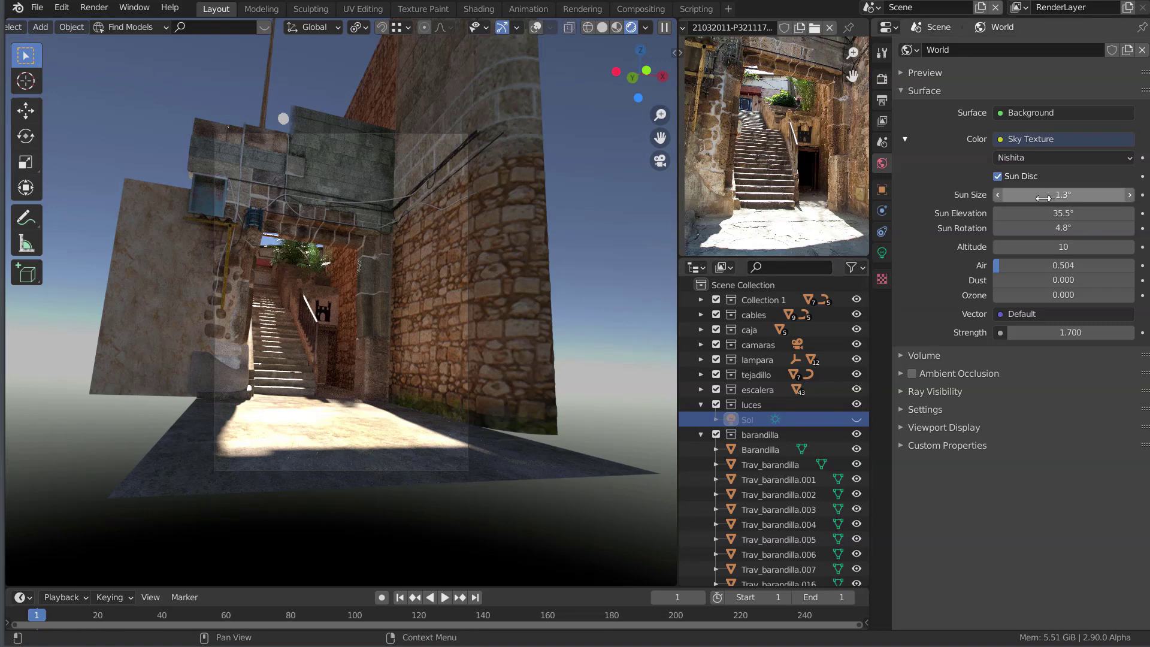
# - Enlarge the sun disc to a Sun Size of 4.8°
pyautogui.moveTo(1043, 198)
pyautogui.mouseDown()
pyautogui.moveTo(1054, 199)
pyautogui.moveTo(1044, 195)
pyautogui.mouseUp()
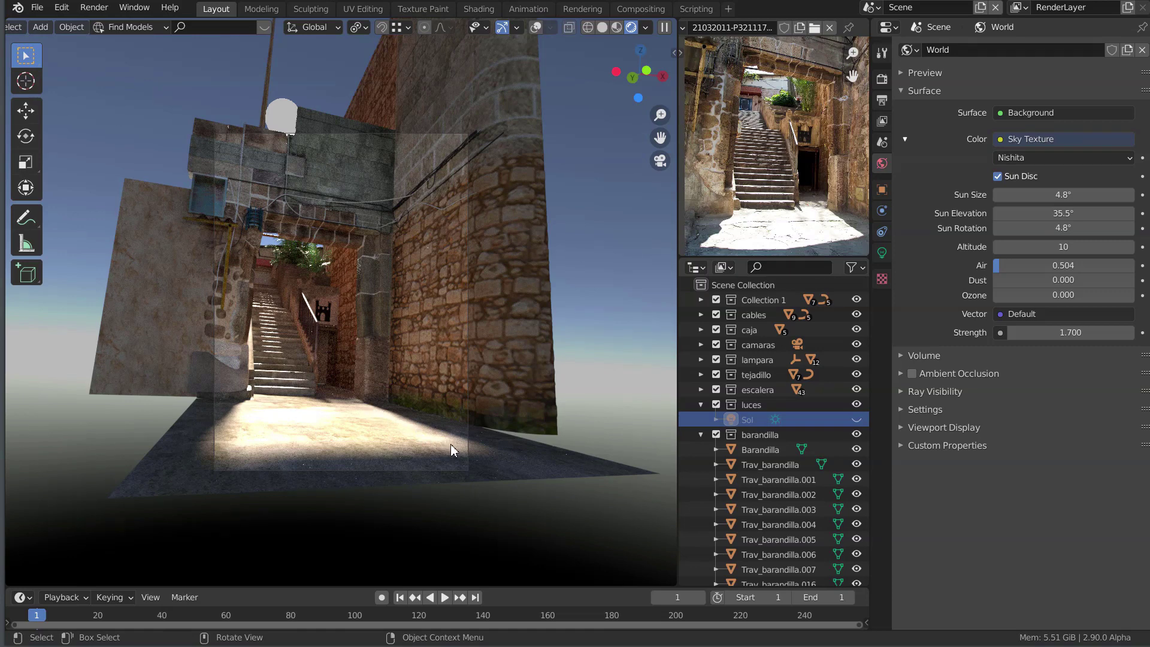
# - Enter 1.5° as the Sun Size, then leave camera view
pyautogui.click(1048, 195)
pyautogui.write('1.')
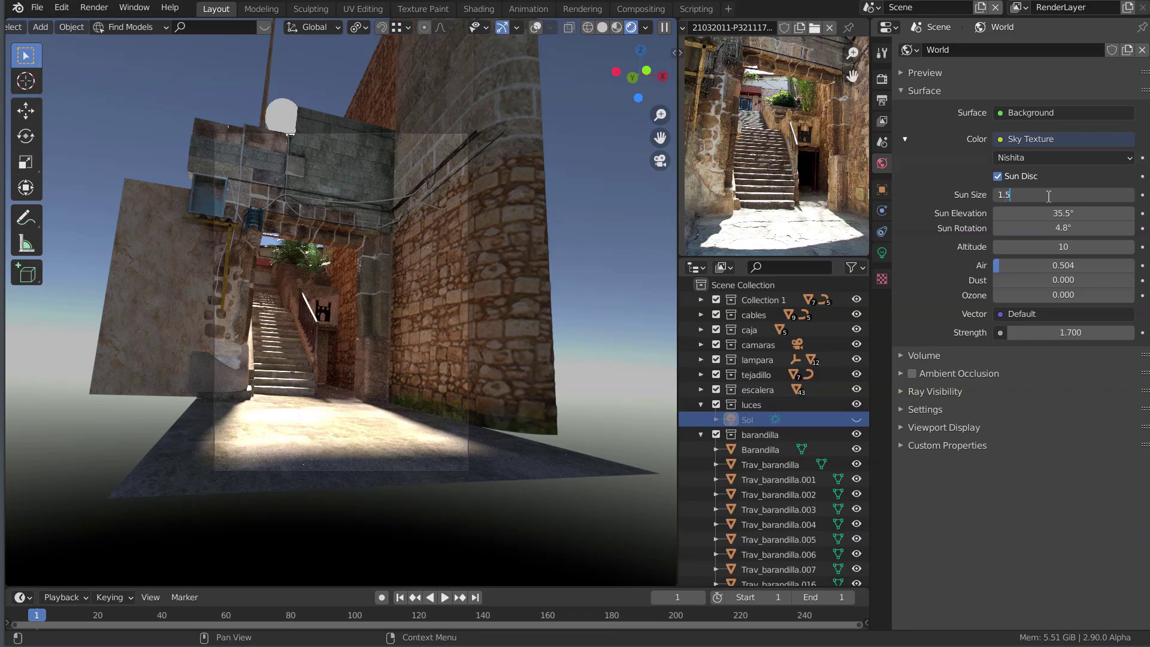
pyautogui.press('Return')
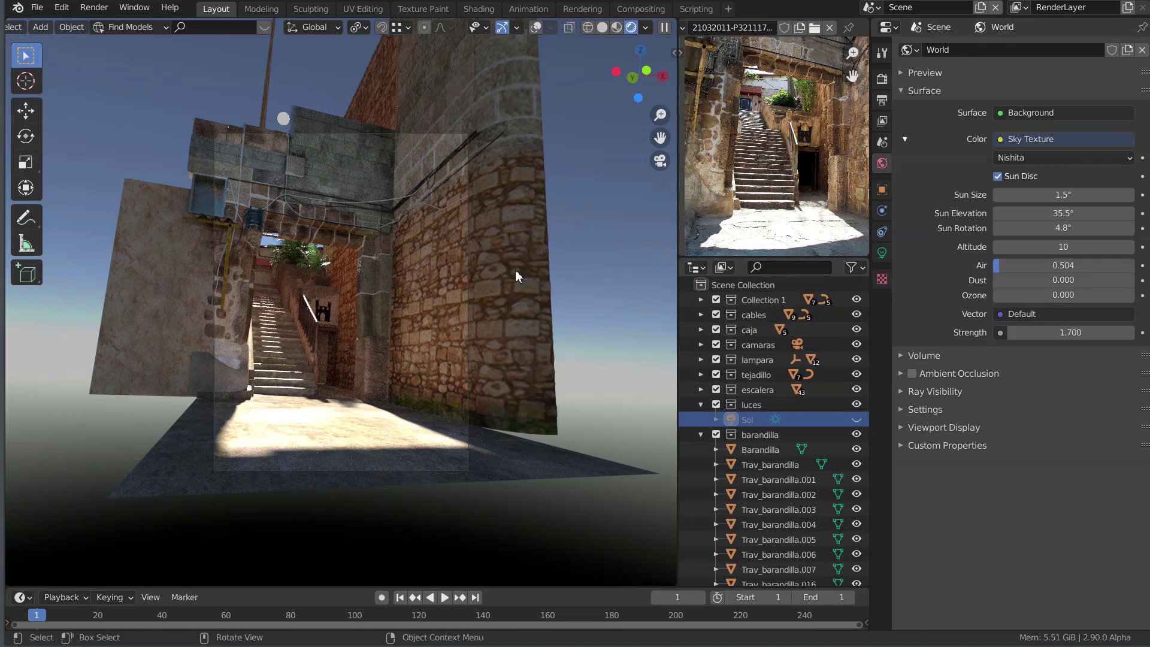
pyautogui.press('KP_0')
# - Raise the sky's Air density to 2.143
pyautogui.moveTo(400, 264); pyautogui.dragTo(398, 241, button='middle')
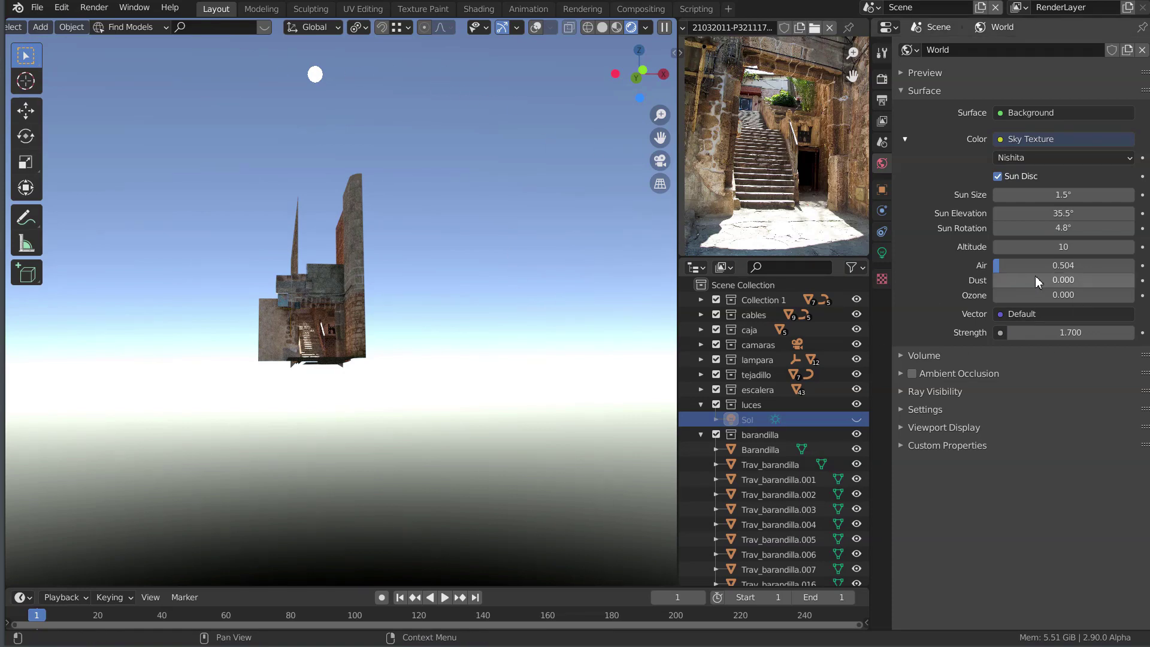
pyautogui.moveTo(1000, 267); pyautogui.dragTo(1031, 270)
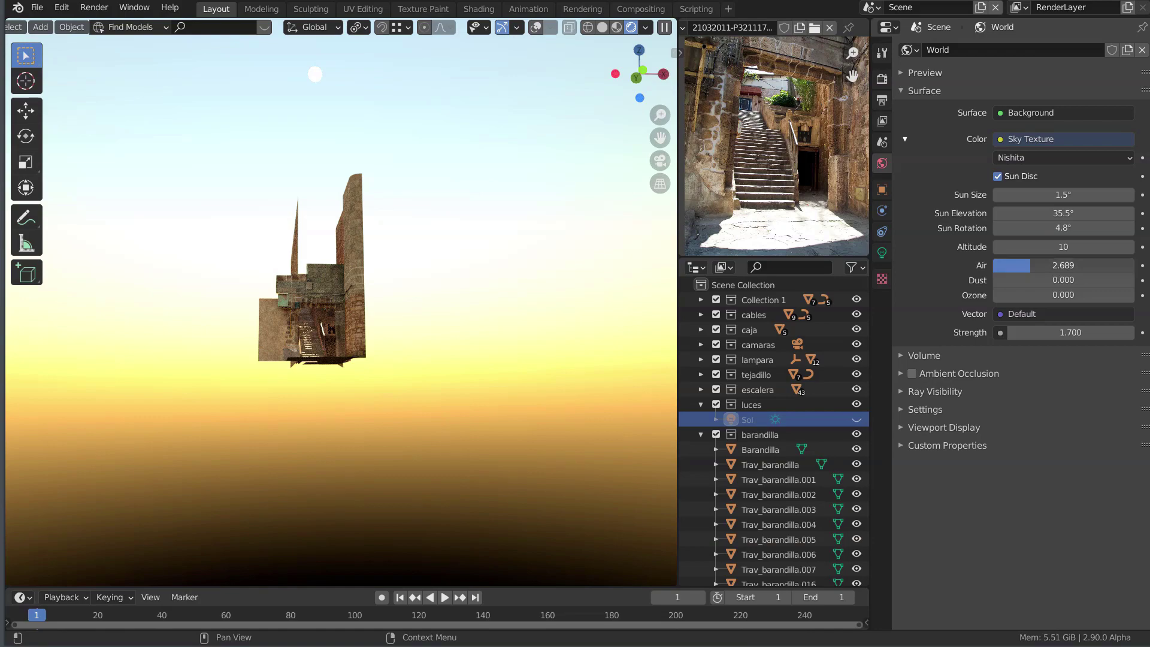
pyautogui.moveTo(1031, 271); pyautogui.dragTo(1022, 271)
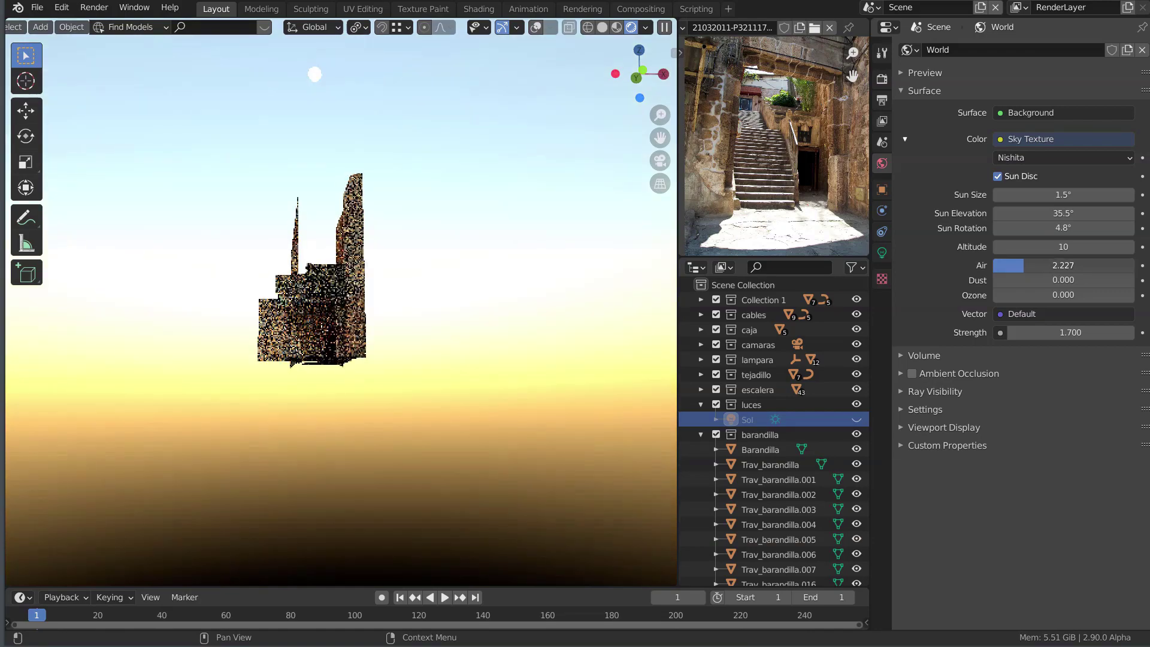
# - Add dust to the atmosphere, setting Dust to 2.773, orbiting to check the haze
pyautogui.moveTo(319, 354); pyautogui.dragTo(475, 321, button='middle')
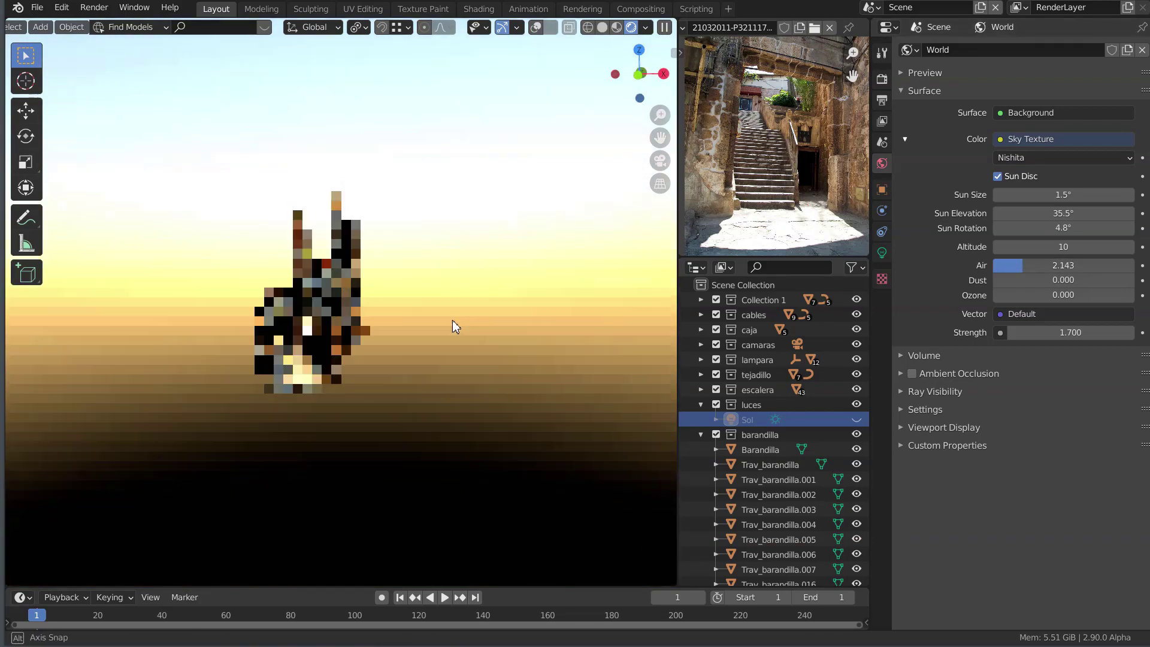
pyautogui.moveTo(475, 322); pyautogui.dragTo(464, 316, button='middle')
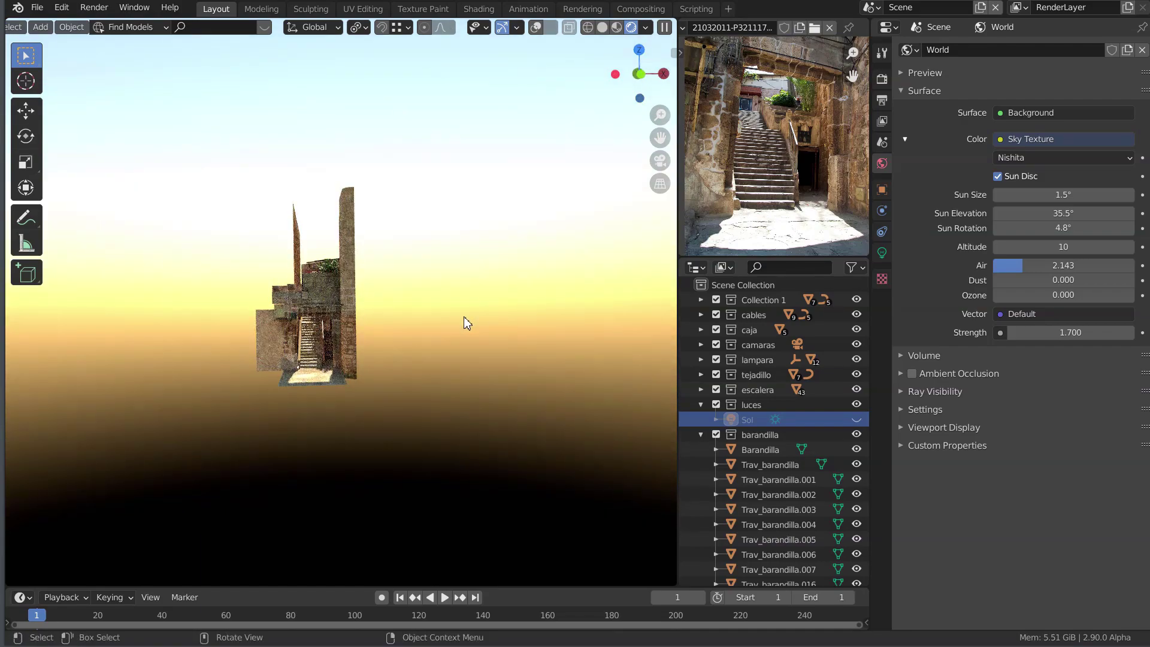
pyautogui.scroll(5, 464, 316)
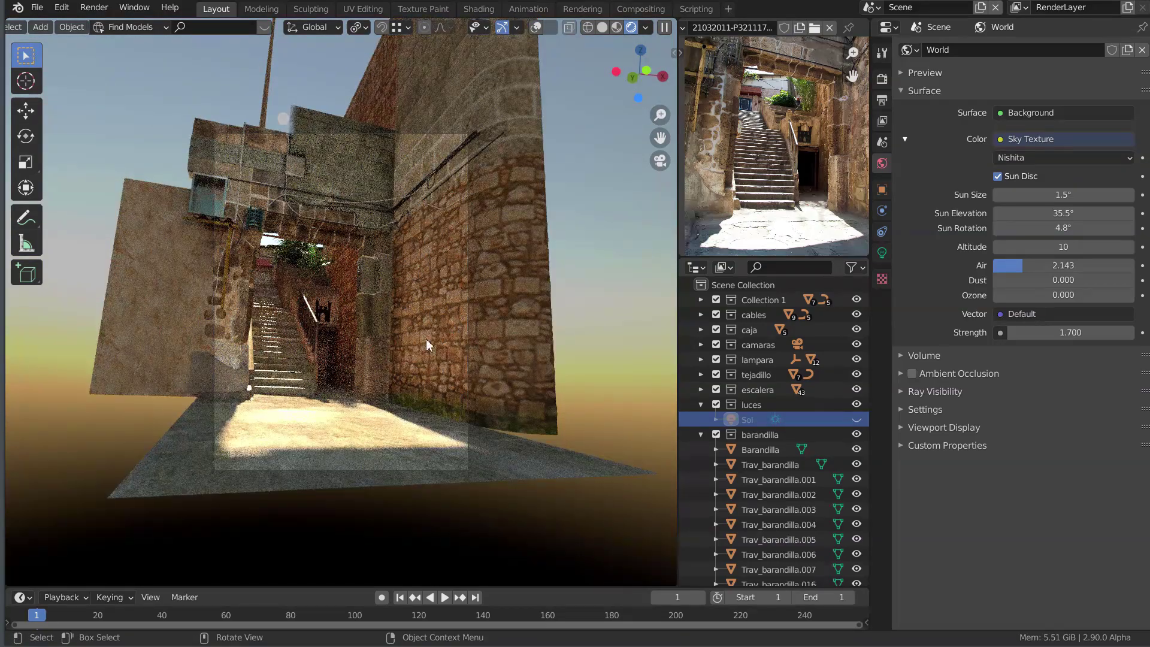
pyautogui.moveTo(1021, 280); pyautogui.dragTo(1031, 279)
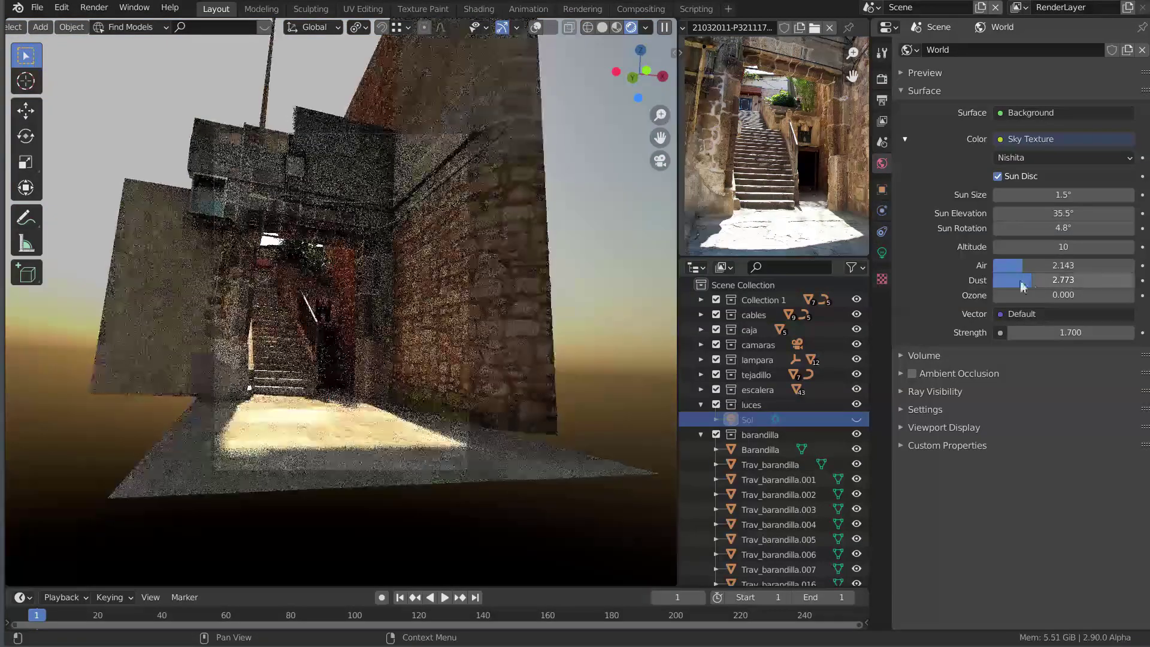
pyautogui.scroll(-8, 419, 272)
pyautogui.moveTo(420, 272)
pyautogui.mouseDown(button='middle')
pyautogui.moveTo(386, 232)
pyautogui.moveTo(398, 225)
pyautogui.moveTo(420, 239)
pyautogui.moveTo(420, 267)
pyautogui.moveTo(399, 281)
pyautogui.mouseUp(button='middle')
pyautogui.scroll(6, 400, 275)
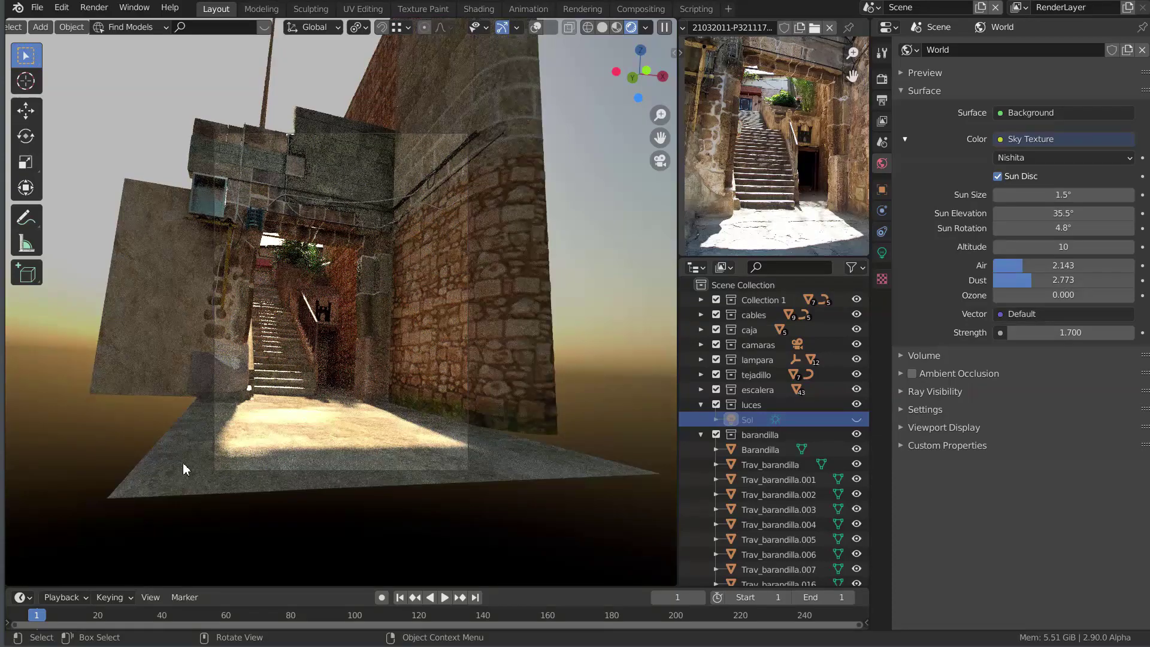
# - Set Air 0.630, Dust 0.672, Ozone 3.151 and world Strength 2.400
pyautogui.moveTo(1030, 280)
pyautogui.mouseDown()
pyautogui.moveTo(1018, 280)
pyautogui.moveTo(1025, 295)
pyautogui.moveTo(997, 279)
pyautogui.moveTo(997, 264)
pyautogui.mouseUp()
pyautogui.moveTo(1028, 299); pyautogui.dragTo(1005, 295)
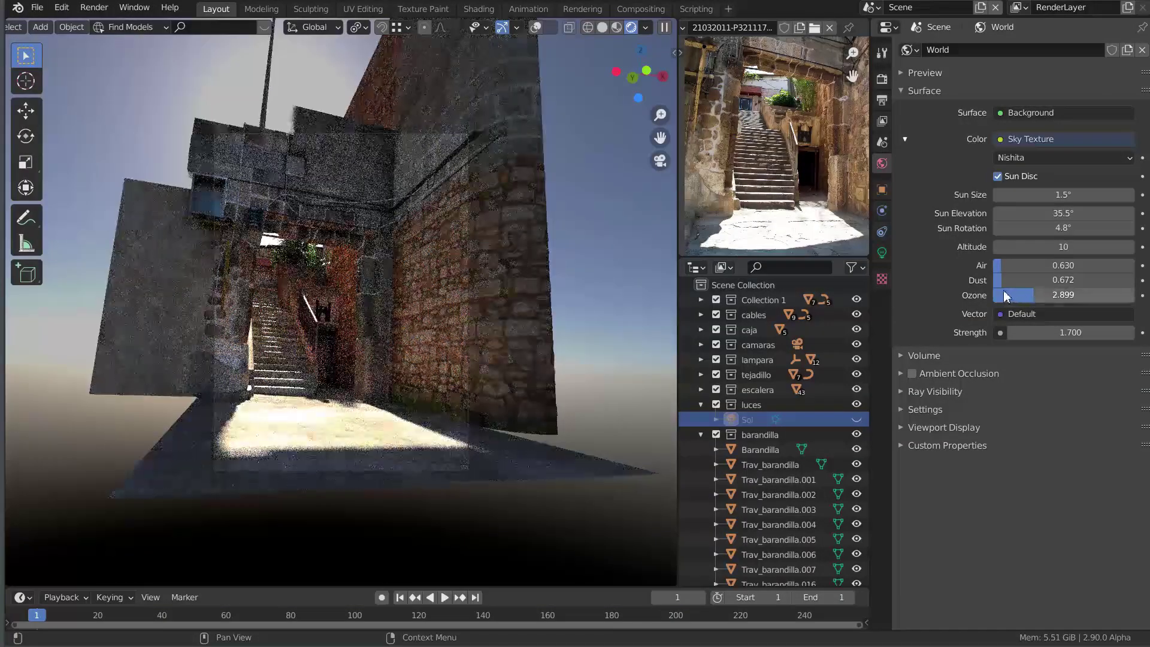
pyautogui.moveTo(1030, 293)
pyautogui.mouseDown()
pyautogui.moveTo(1046, 297)
pyautogui.moveTo(1035, 296)
pyautogui.mouseUp()
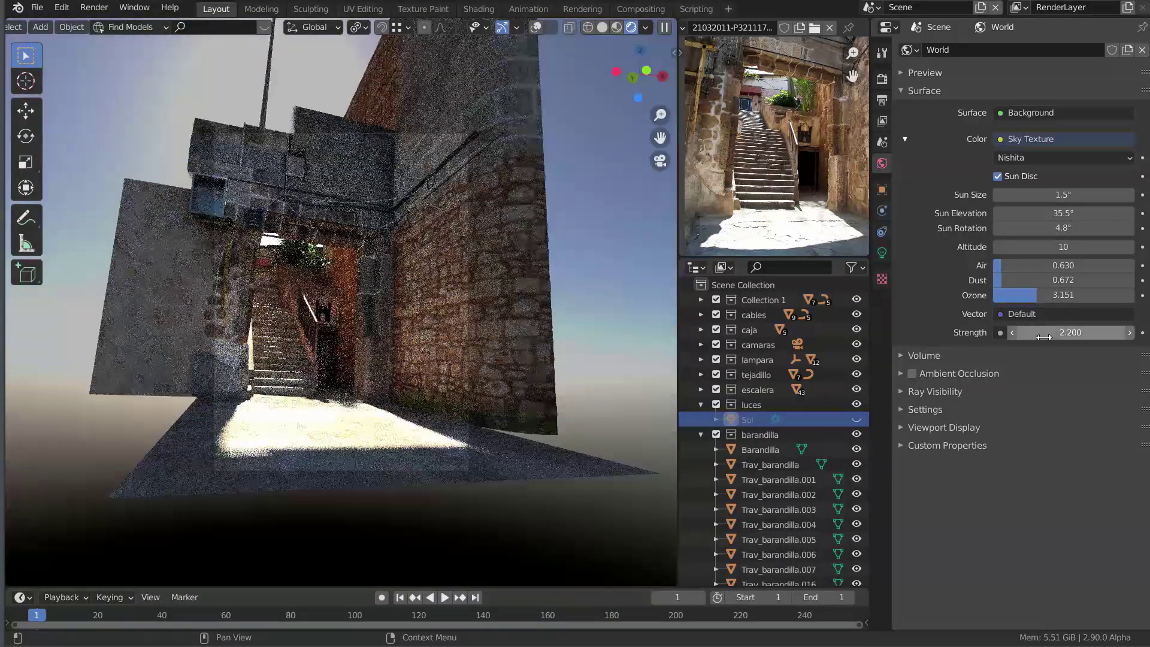
pyautogui.moveTo(1039, 333); pyautogui.dragTo(1064, 332)
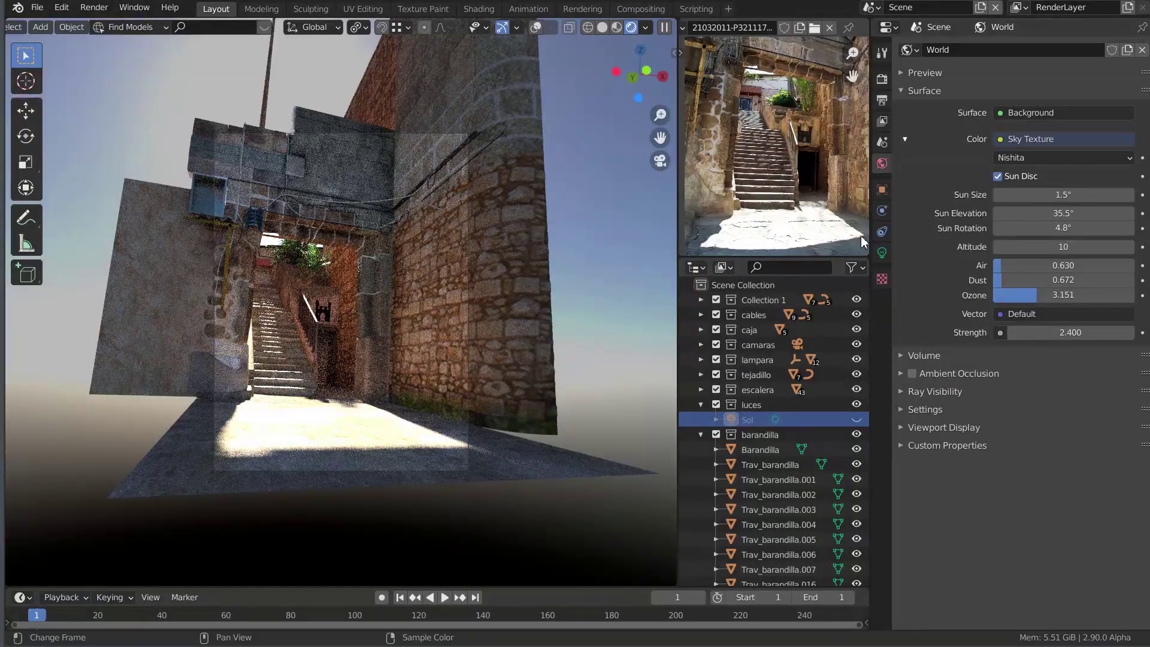
pyautogui.click(1070, 332)
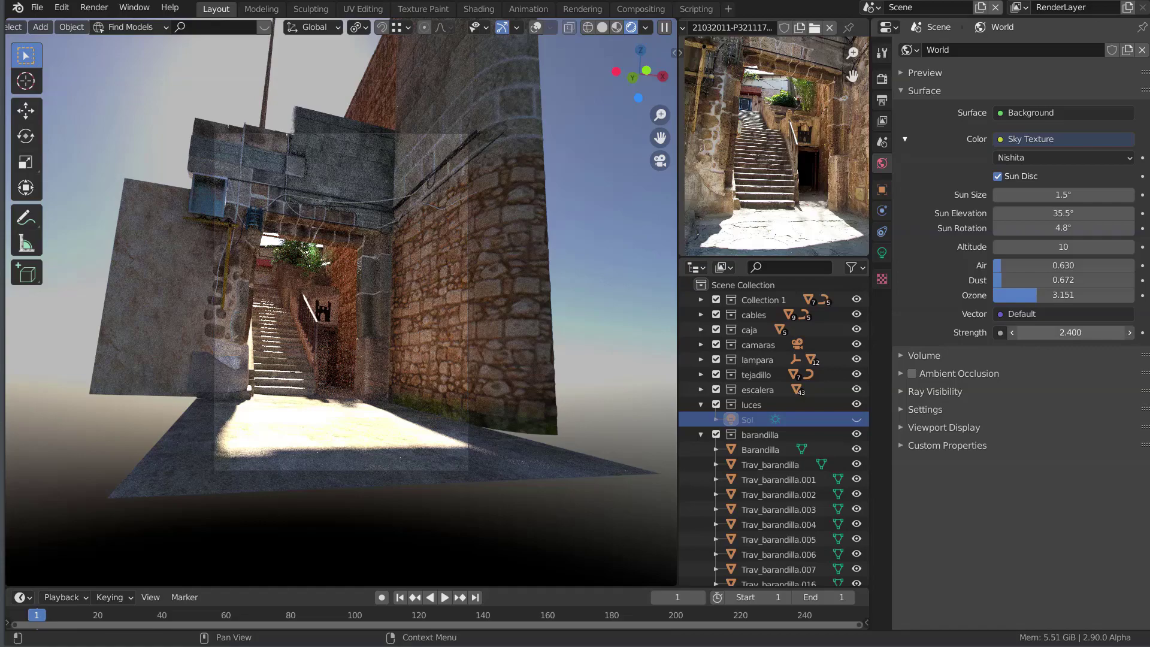
# - Try world Strength values 3.1 and 2.8, then settle it at 2.7
pyautogui.write('3.1')
pyautogui.press('Return')
pyautogui.click(1069, 332)
pyautogui.write('2.8')
pyautogui.press('Return')
pyautogui.click(1011, 332)
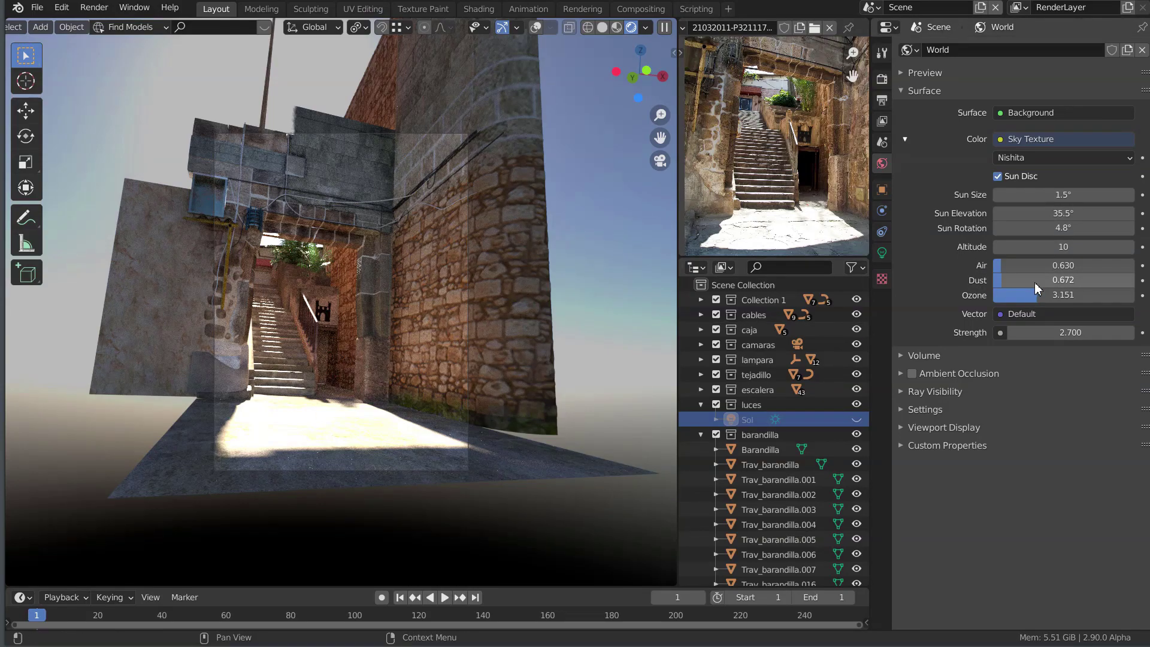
# - Cut Ozone to 1.765, reframe the reference photo to show more alley, and nudge Air up
pyautogui.moveTo(1048, 293); pyautogui.dragTo(1028, 293)
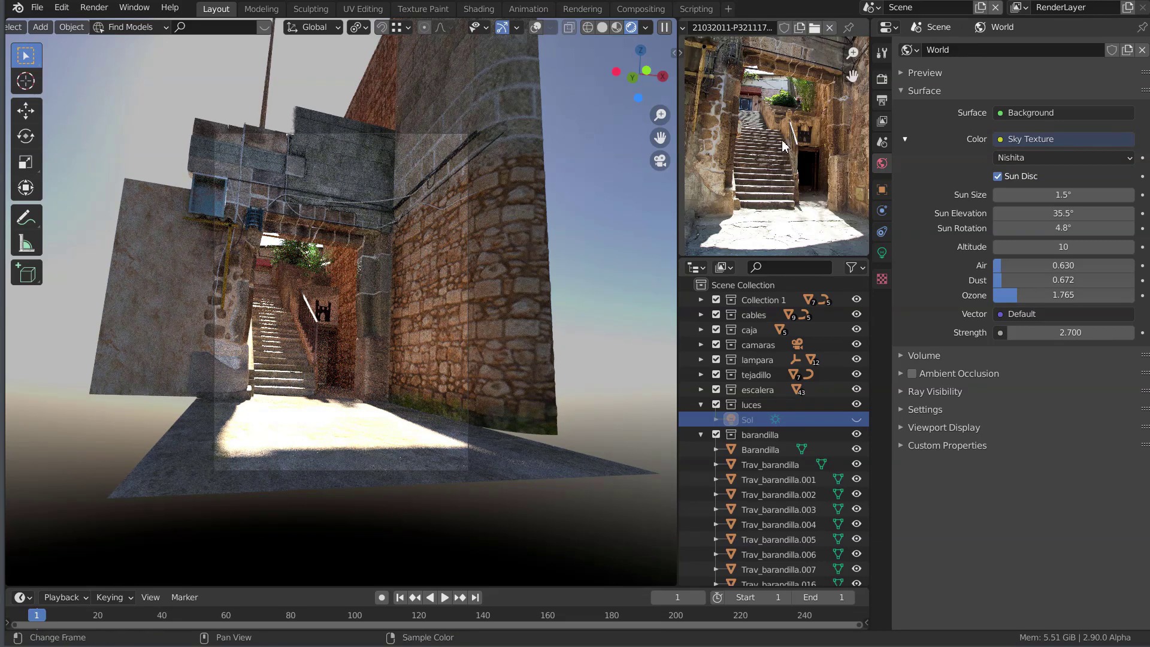
pyautogui.moveTo(787, 119); pyautogui.dragTo(790, 169, button='middle')
pyautogui.scroll(-2, 785, 164)
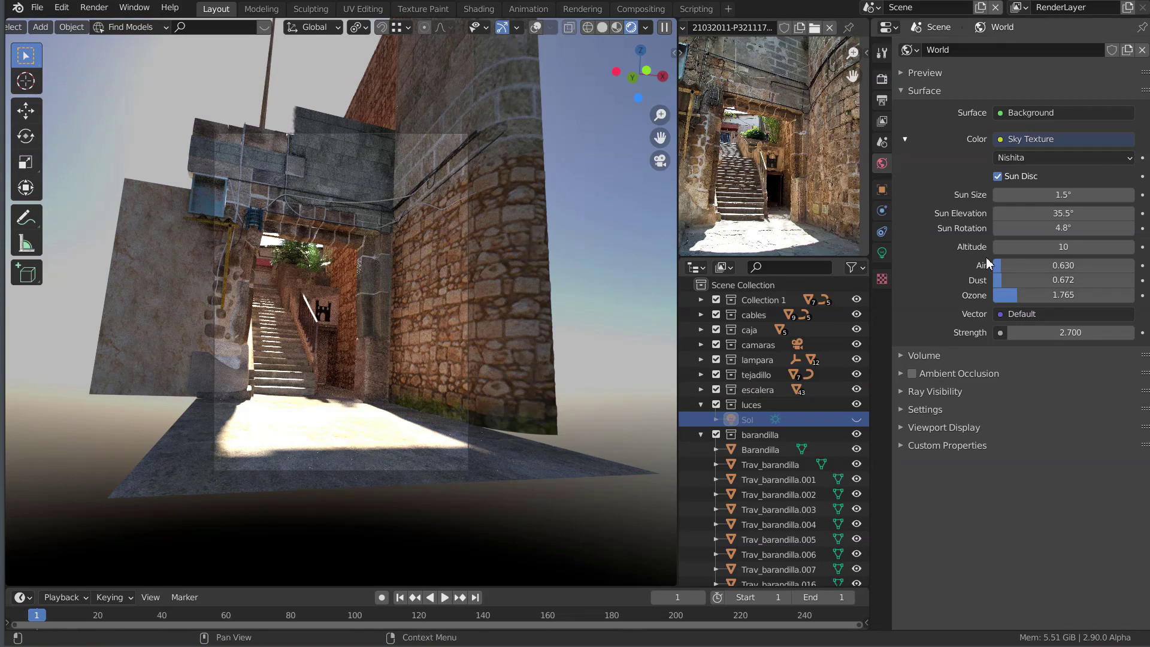
pyautogui.moveTo(1036, 266); pyautogui.dragTo(1031, 270)
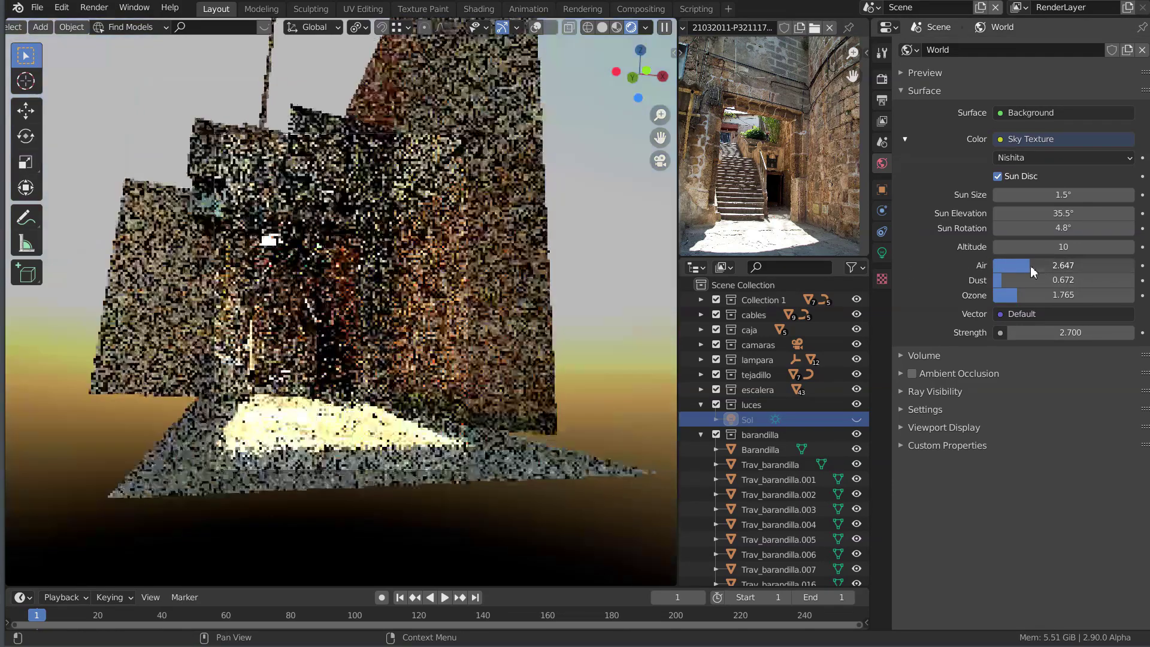
# - Orbit around the building and push the sky's Air density to 4.118
pyautogui.scroll(-2, 534, 264)
pyautogui.scroll(-5, 533, 264)
pyautogui.moveTo(554, 265)
pyautogui.mouseDown(button='middle')
pyautogui.moveTo(316, 308)
pyautogui.moveTo(383, 318)
pyautogui.mouseUp(button='middle')
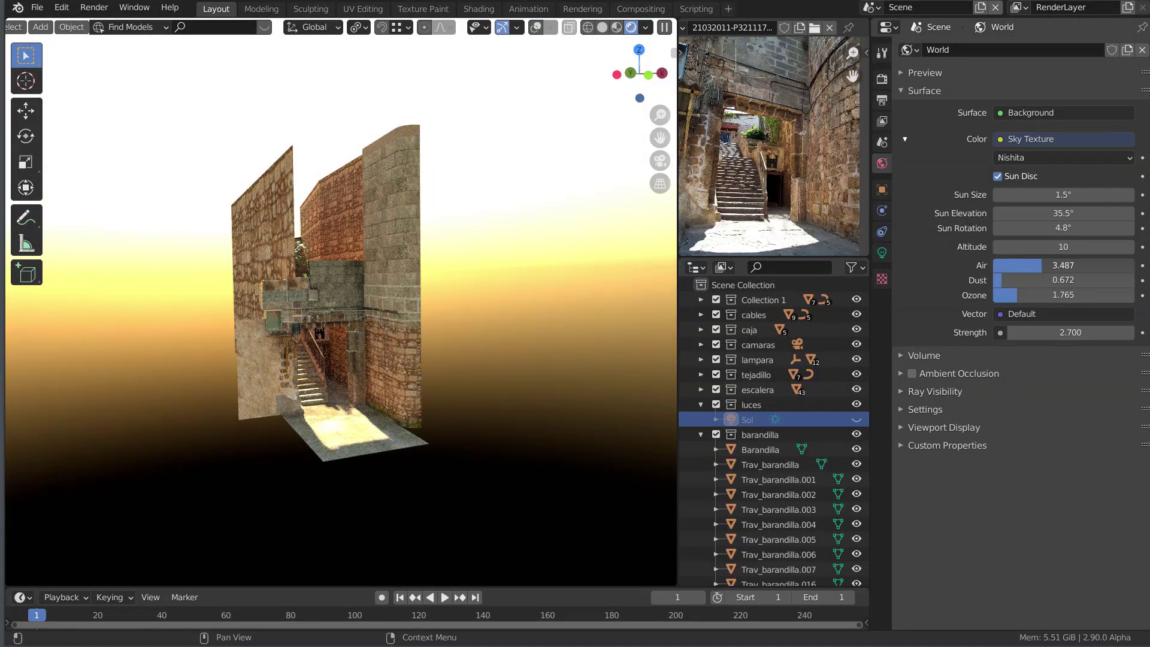
pyautogui.moveTo(1033, 265); pyautogui.dragTo(1054, 265)
# - Raise Dust to 2.521 and then 3.950 while orbiting closer to the building
pyautogui.moveTo(400, 273); pyautogui.dragTo(371, 274, button='middle')
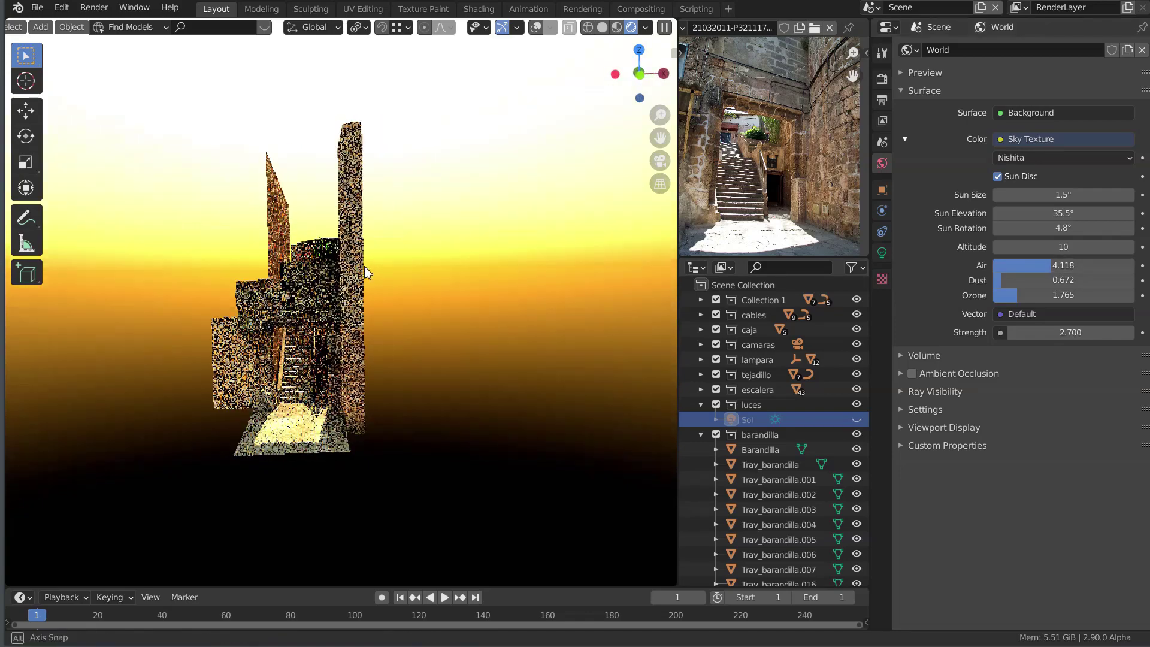
pyautogui.moveTo(1002, 281); pyautogui.dragTo(1028, 282)
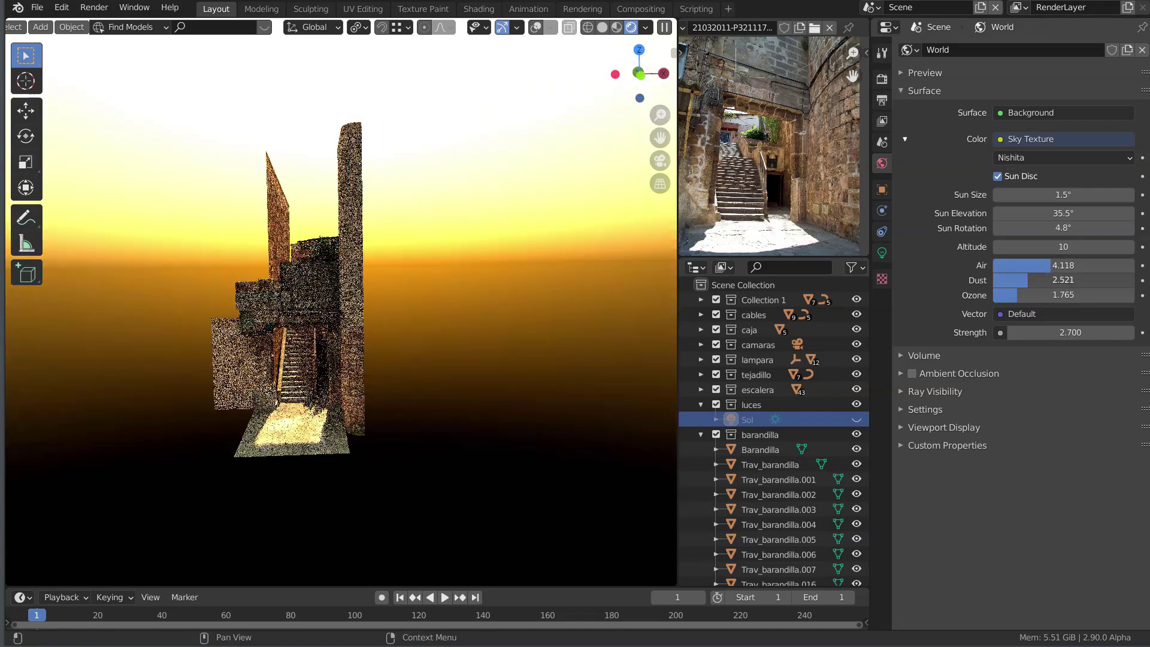
pyautogui.scroll(4, 357, 340)
pyautogui.moveTo(357, 340); pyautogui.dragTo(252, 229, button='middle')
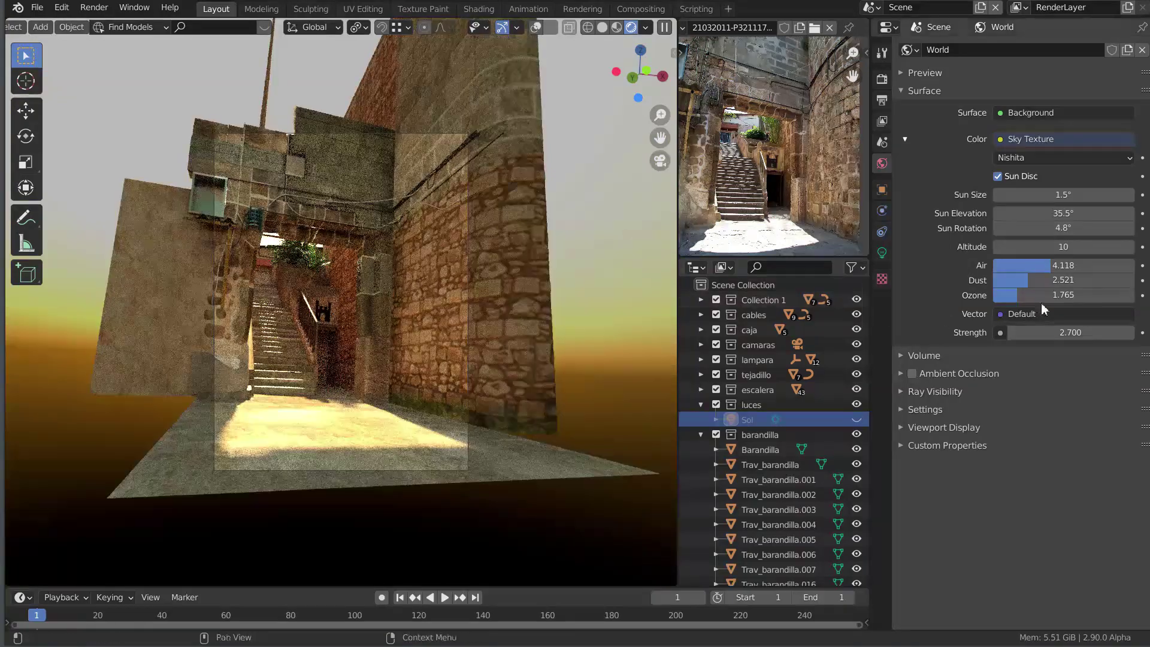
pyautogui.moveTo(1041, 282)
pyautogui.mouseDown()
pyautogui.moveTo(1025, 264)
pyautogui.moveTo(1045, 295)
pyautogui.moveTo(1033, 294)
pyautogui.moveTo(1035, 280)
pyautogui.moveTo(1052, 294)
pyautogui.moveTo(1034, 264)
pyautogui.moveTo(1021, 280)
pyautogui.moveTo(1012, 264)
pyautogui.moveTo(1031, 290)
pyautogui.moveTo(1018, 293)
pyautogui.mouseUp()
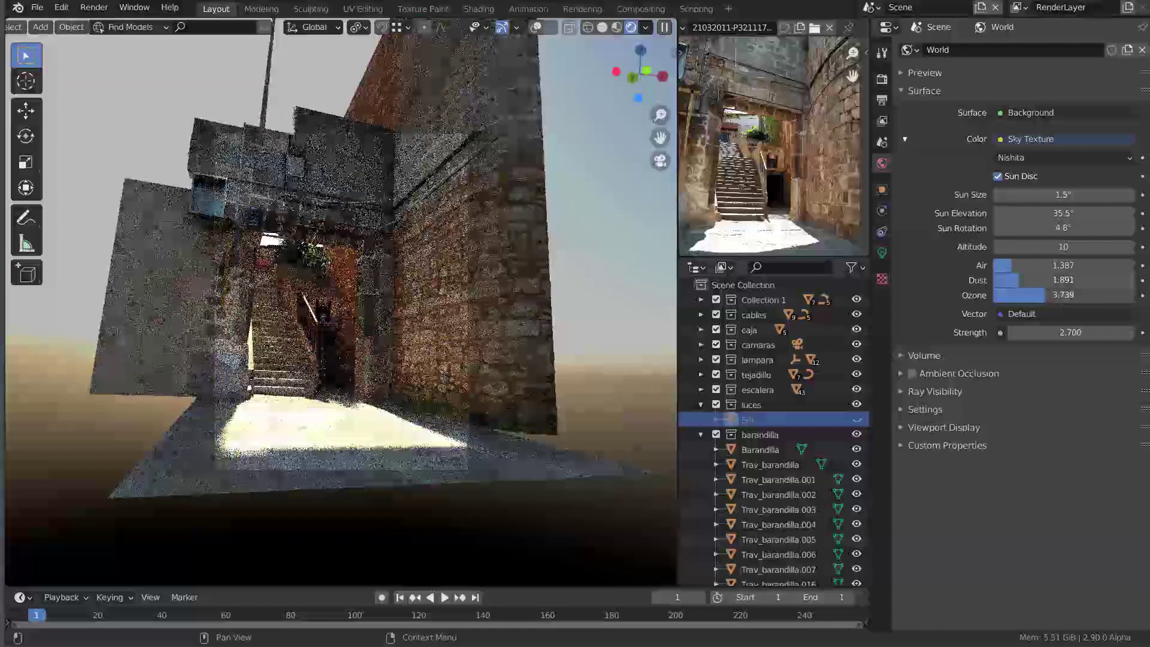